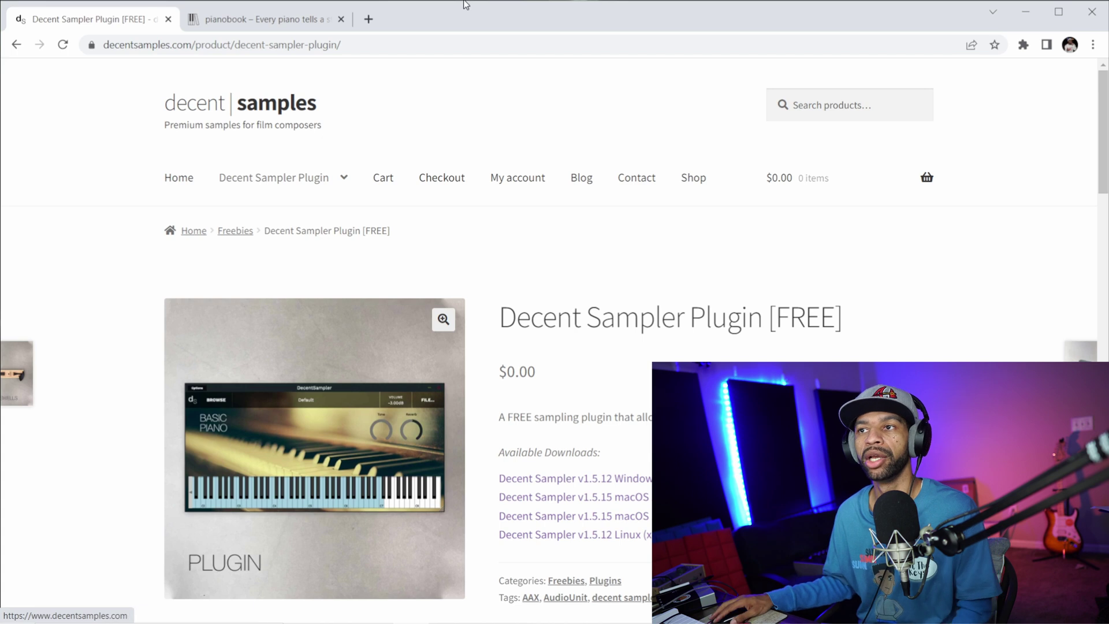
- Open the Decent Sampler sample packs on the Pianobook site and browse the latest packs
click(274, 19)
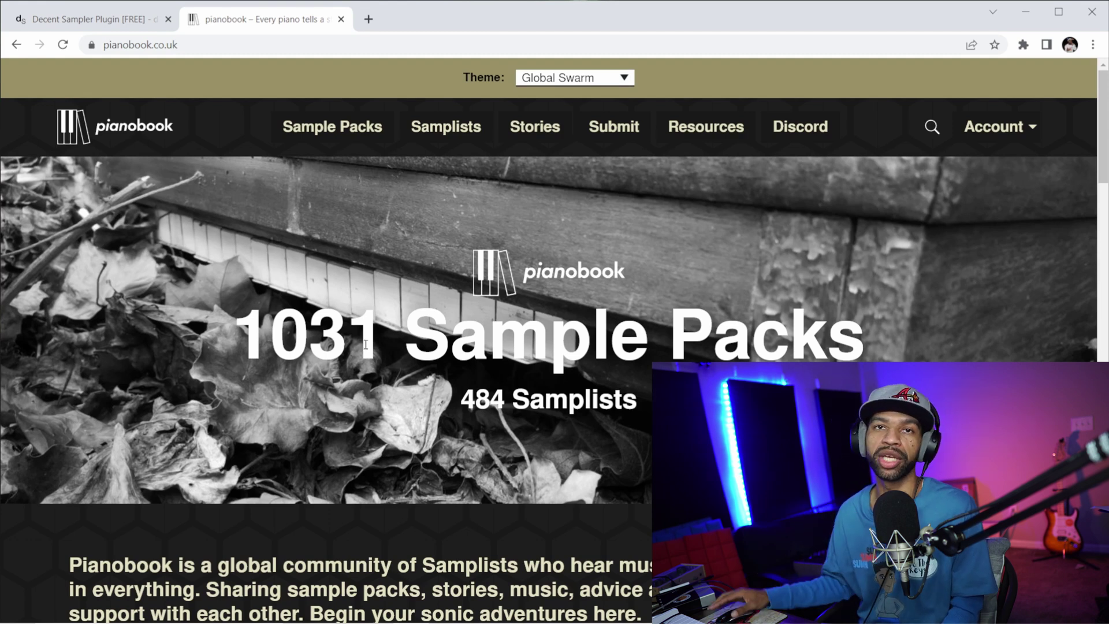
scroll(441, 297, down, 18)
scroll(443, 298, down, 18)
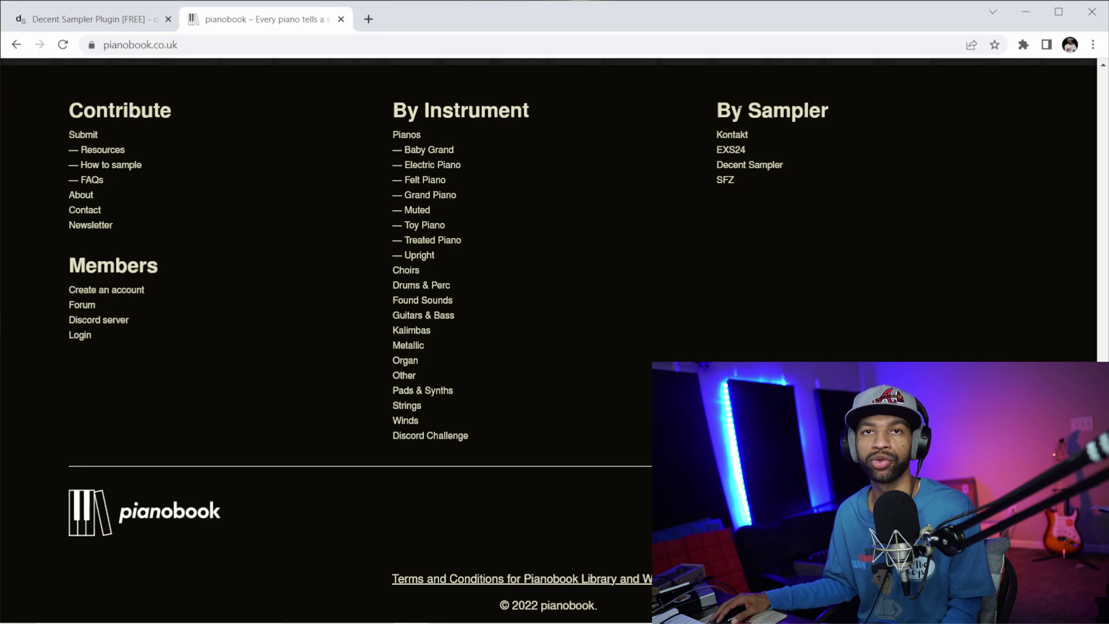
click(745, 166)
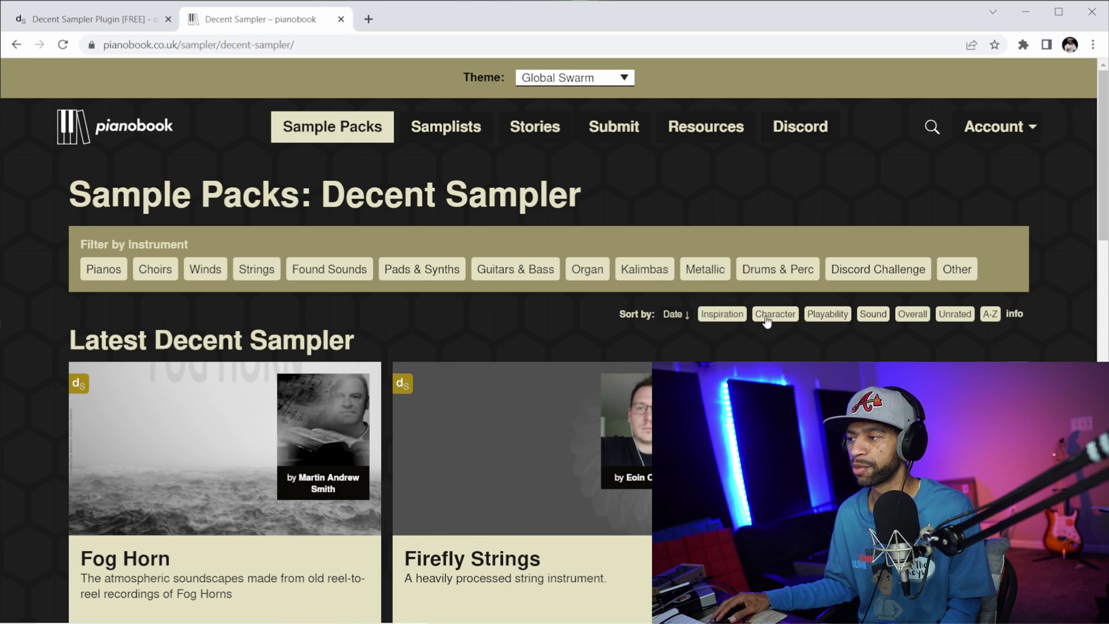
scroll(653, 320, down, 15)
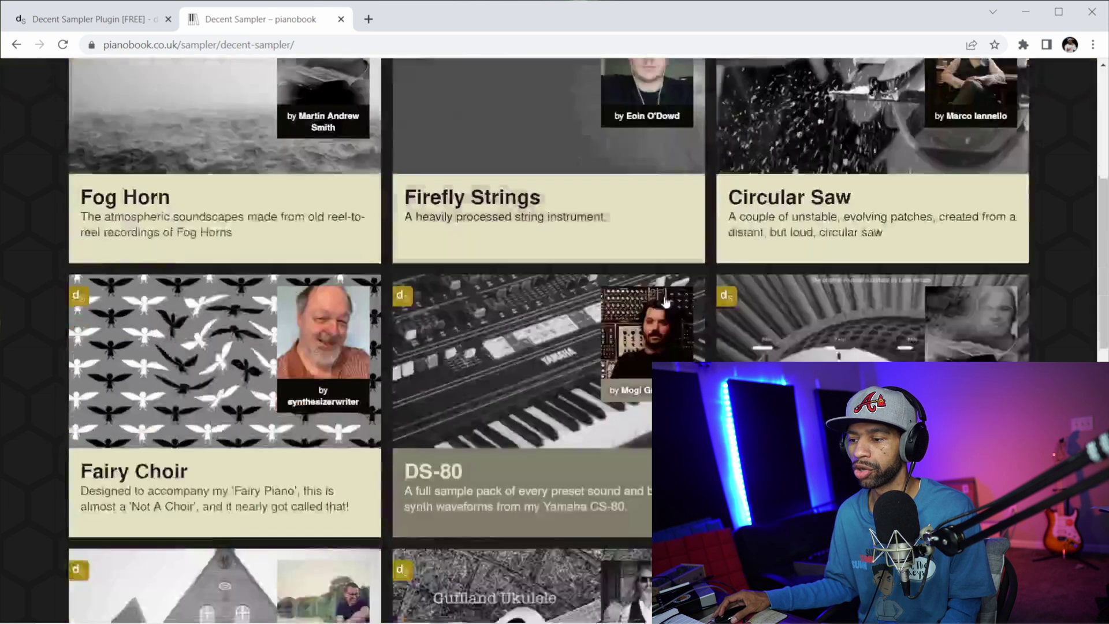
scroll(663, 299, up, 5)
scroll(667, 300, up, 12)
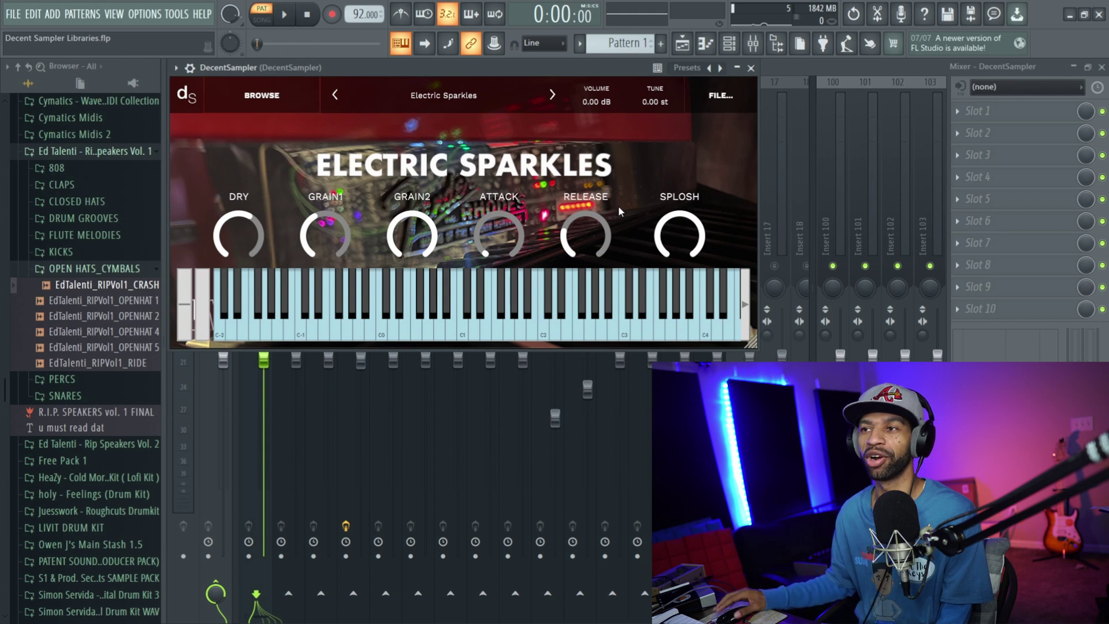
- Audition Pattern 1 with the Electric Sparkles instrument and with the Tenor Saxophone instrument, stopping playback after each
click(287, 16)
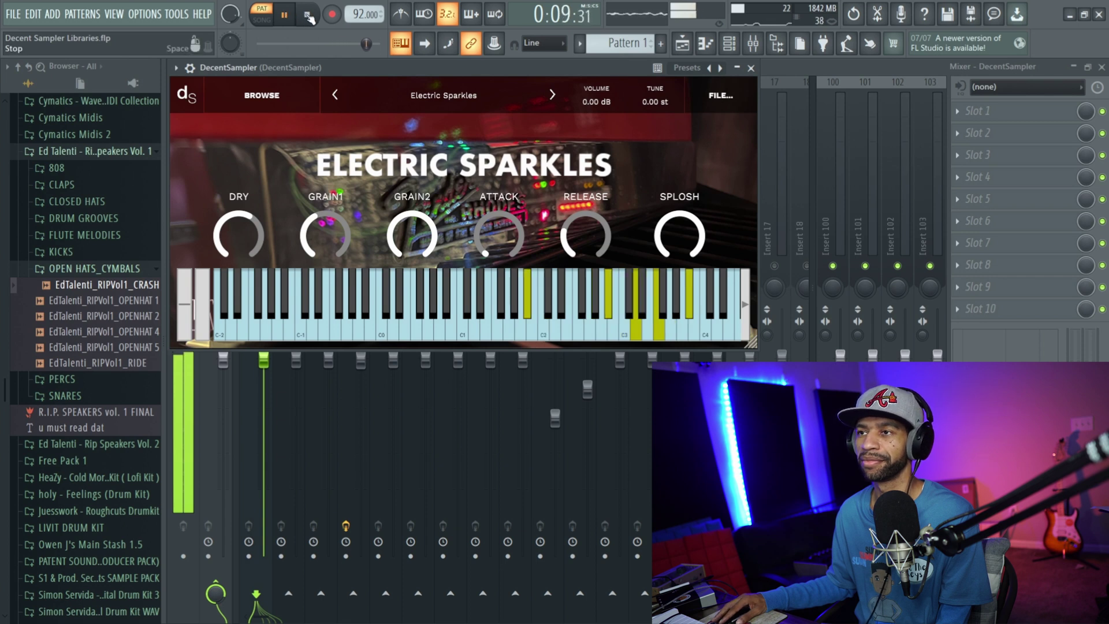
click(309, 15)
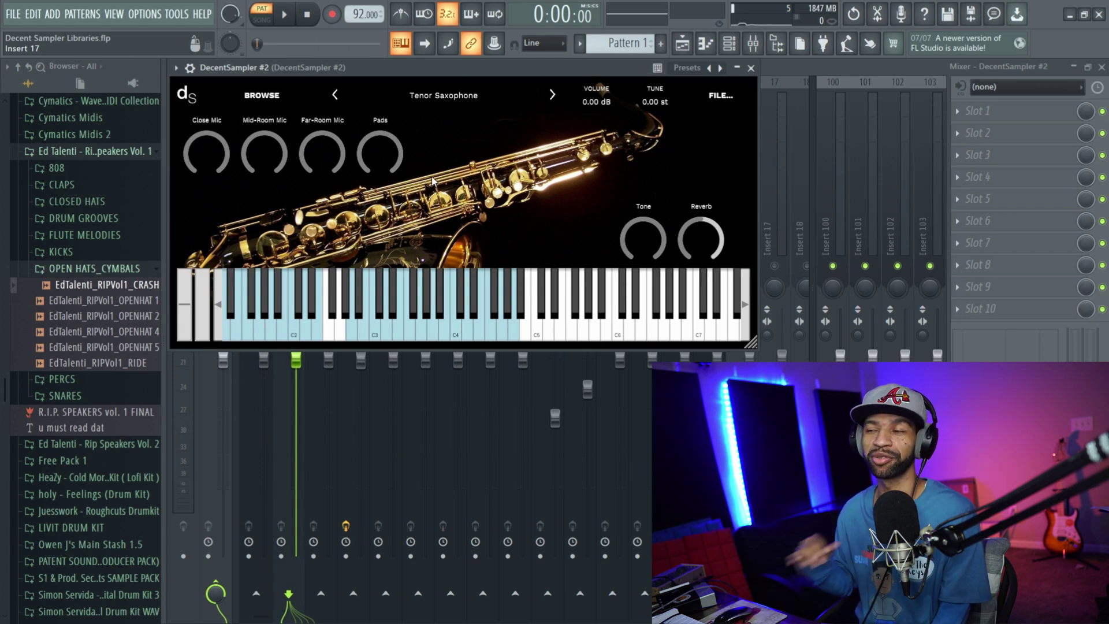
click(295, 16)
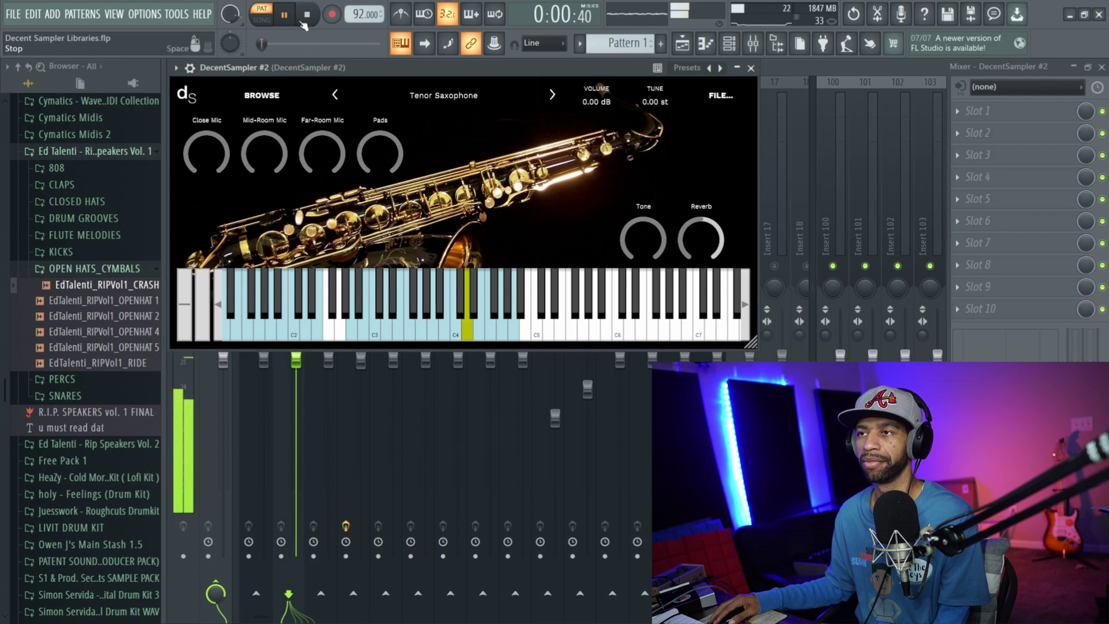
click(308, 16)
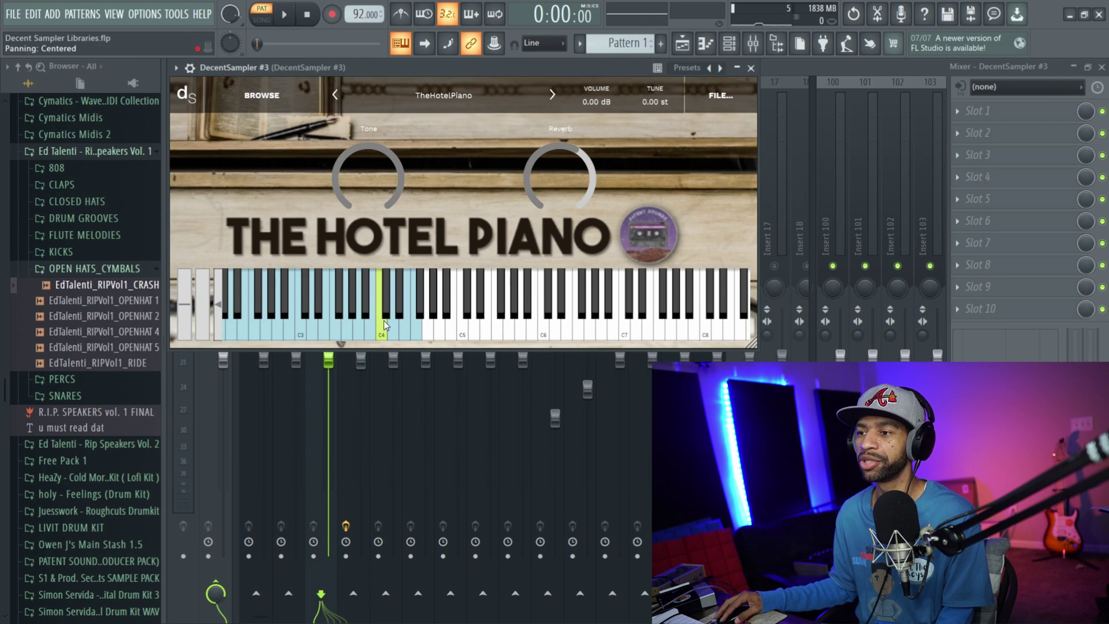
- Try a note on The Hotel Piano's keyboard and audition Pattern 1 with it
click(408, 313)
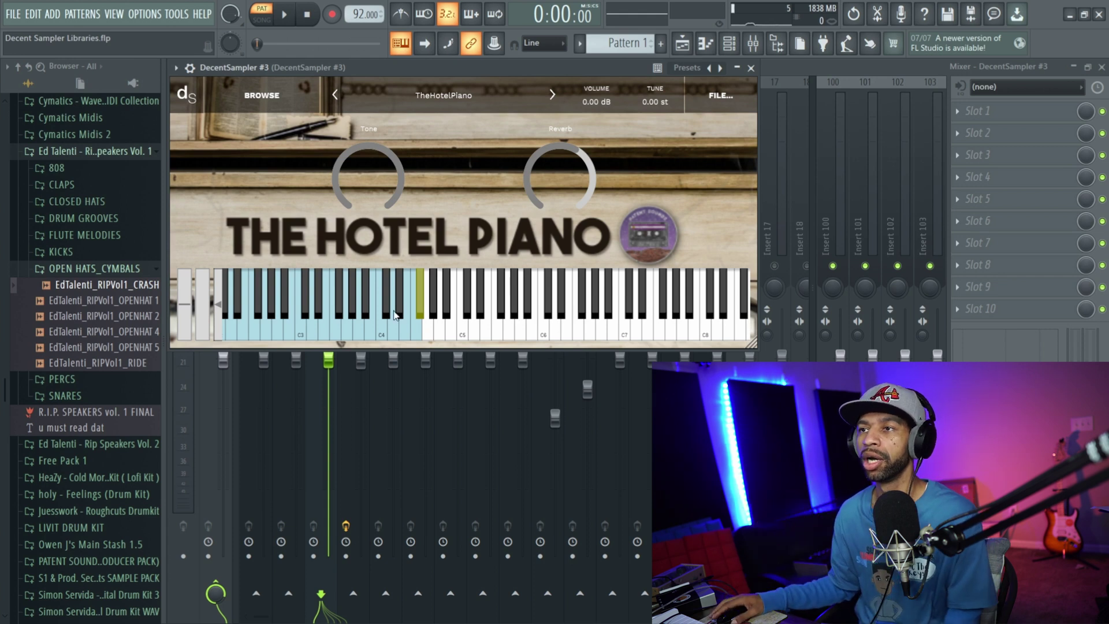
click(289, 16)
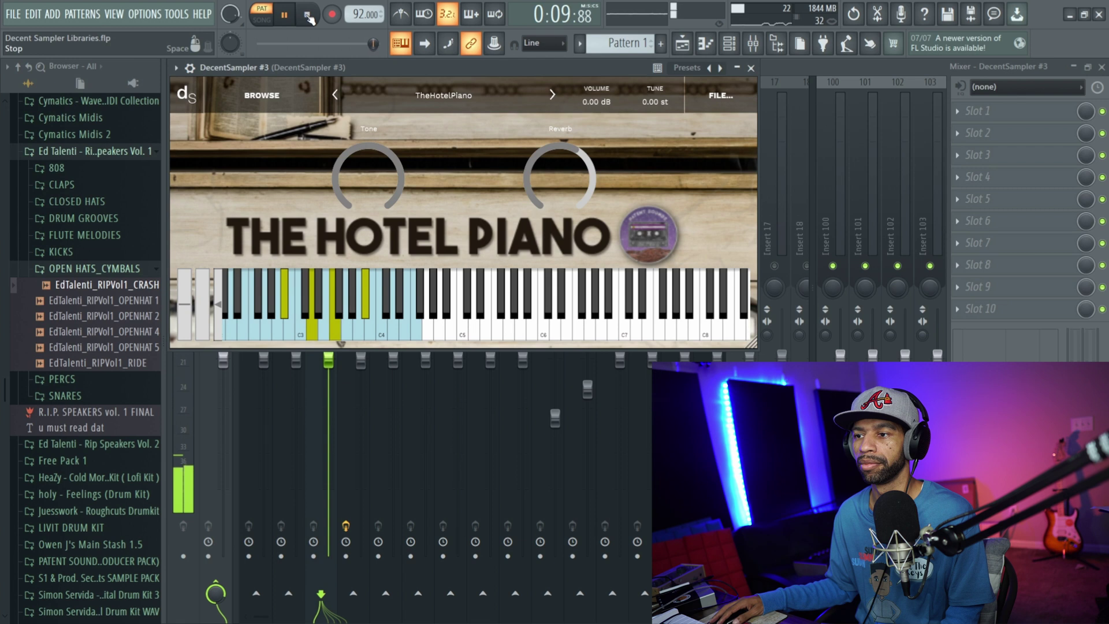
click(310, 17)
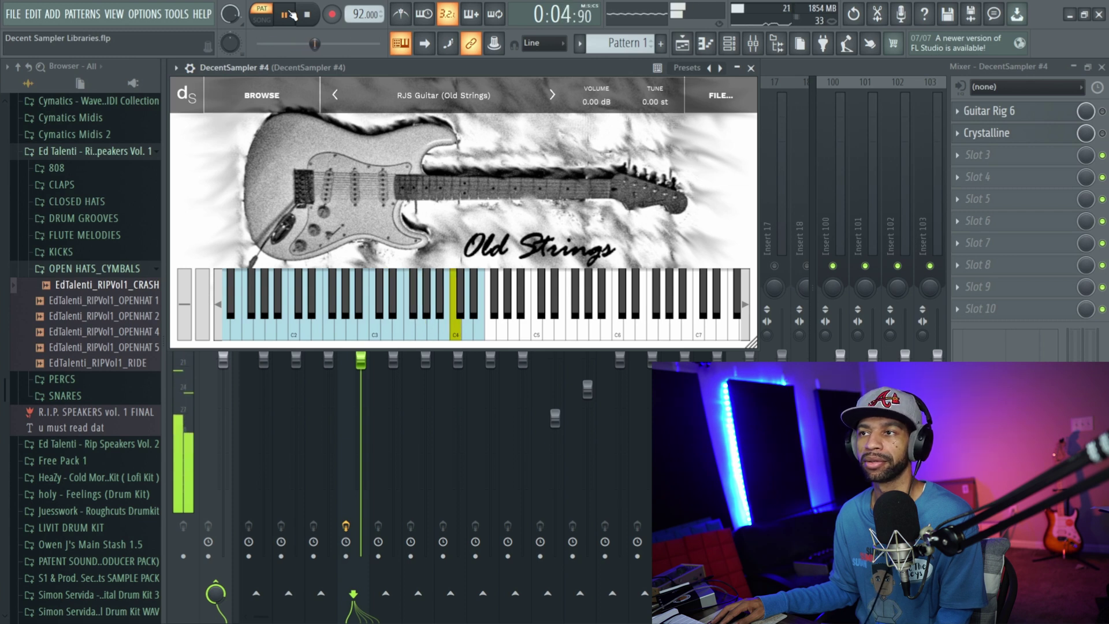
- Stop the Old Strings guitar, close its plugin window and audition the pattern with Guitar Rig 6 enabled on the DecentSampler #4 track
click(310, 16)
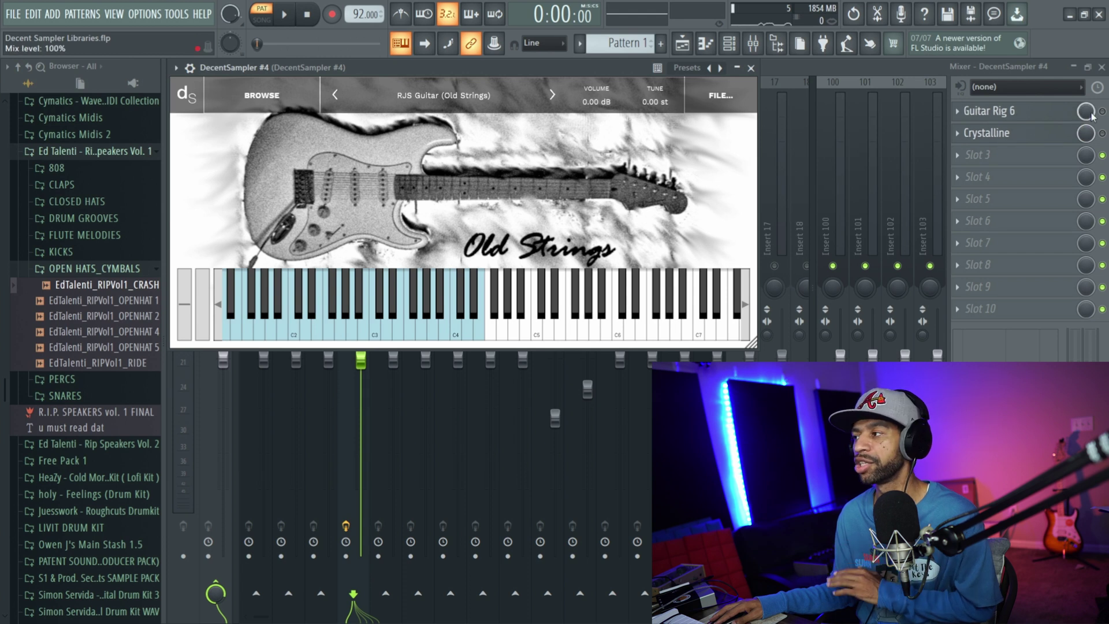
click(751, 67)
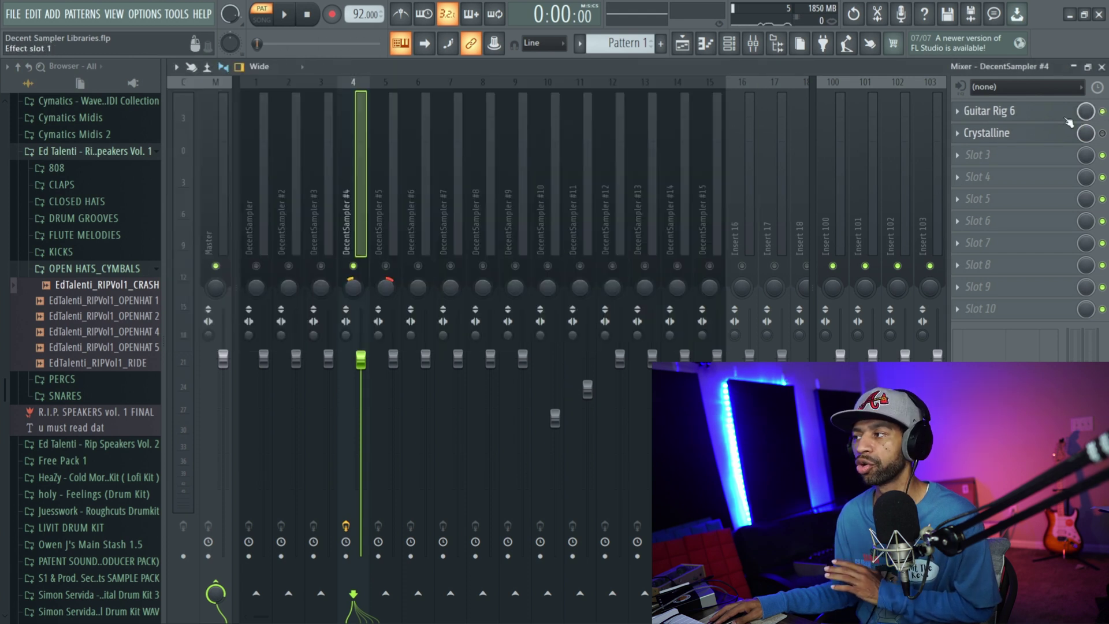
click(287, 18)
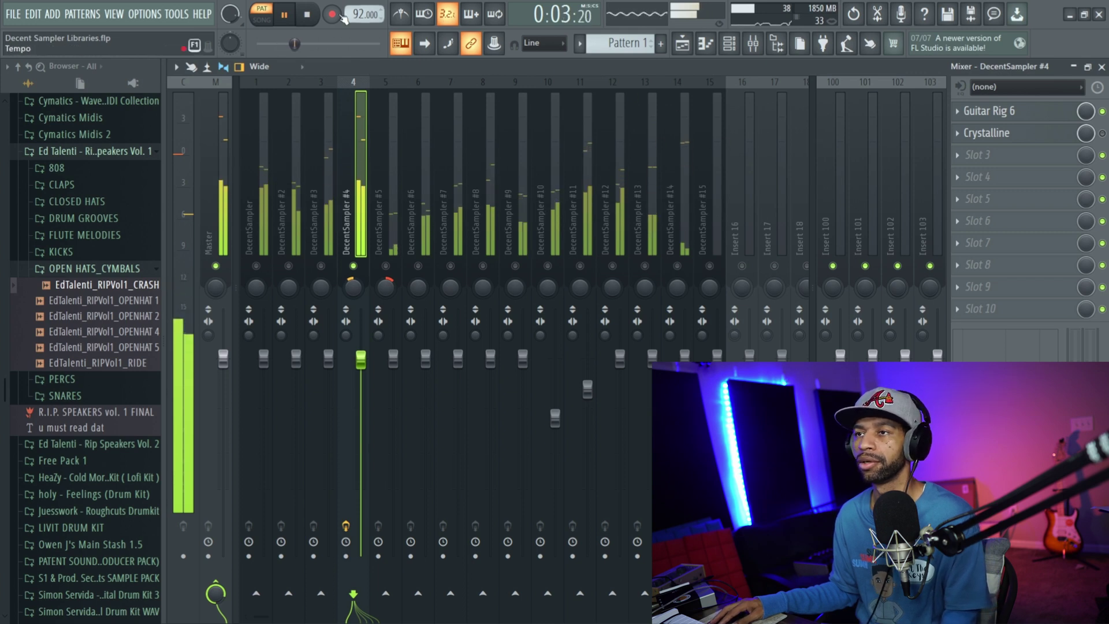
click(309, 16)
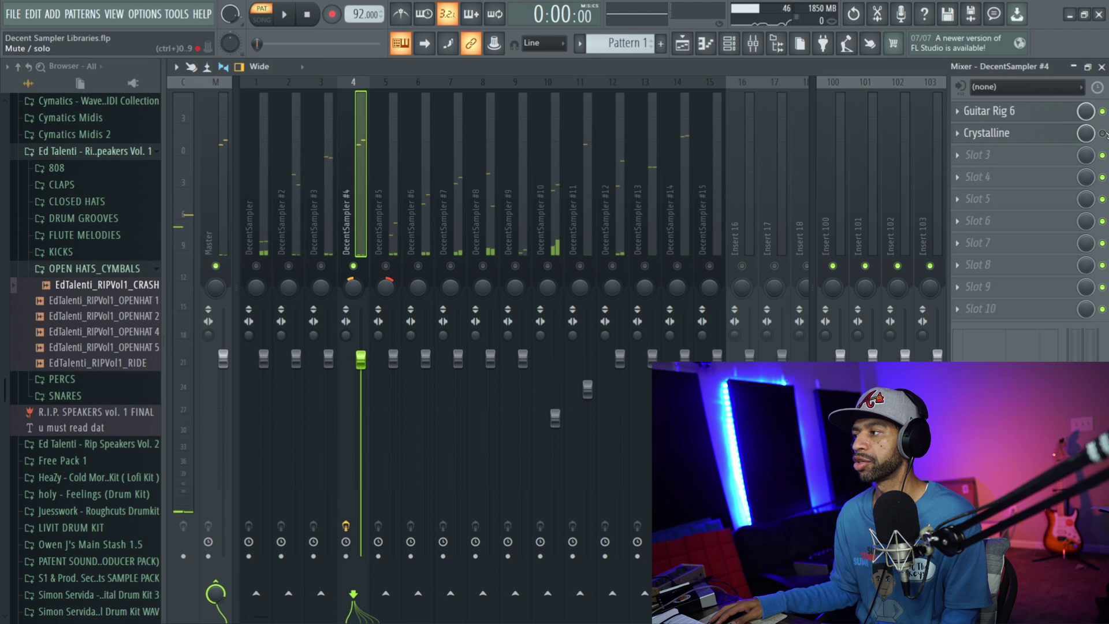
- Lower the DecentSampler #4 track's volume with Crystalline enabled and audition the guitar pattern
drag(366, 362, 366, 385)
key(space)
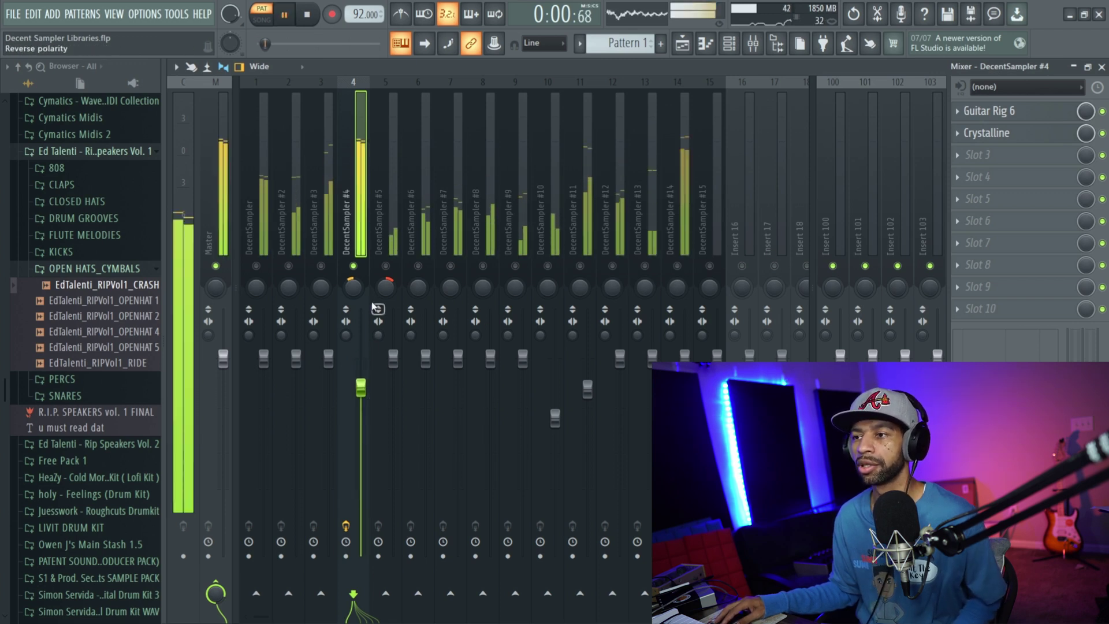
drag(364, 389, 364, 402)
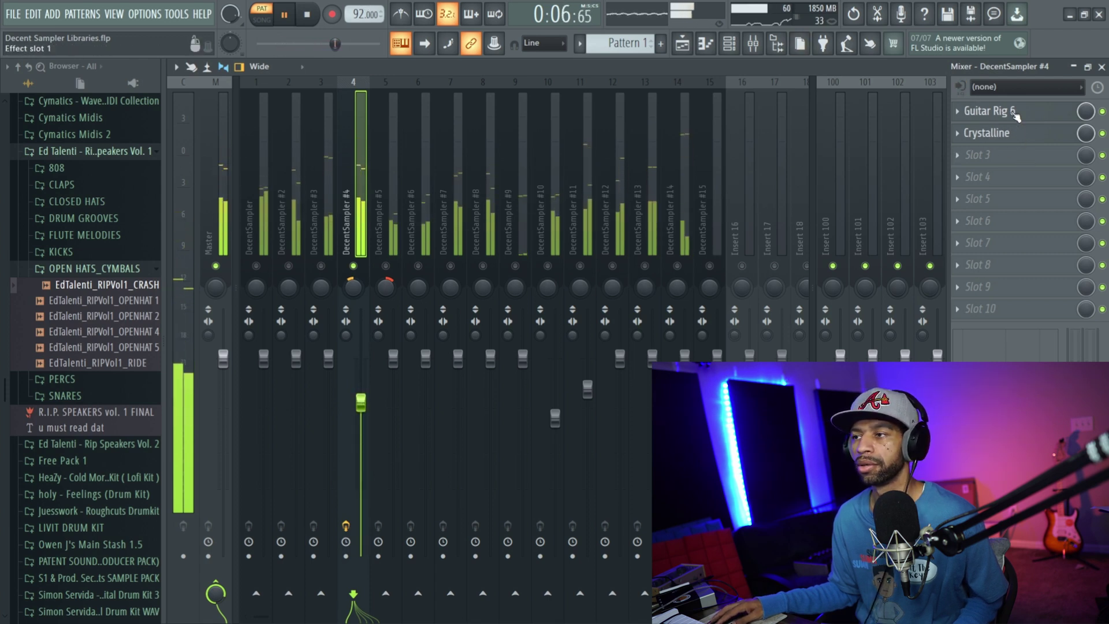
key(space)
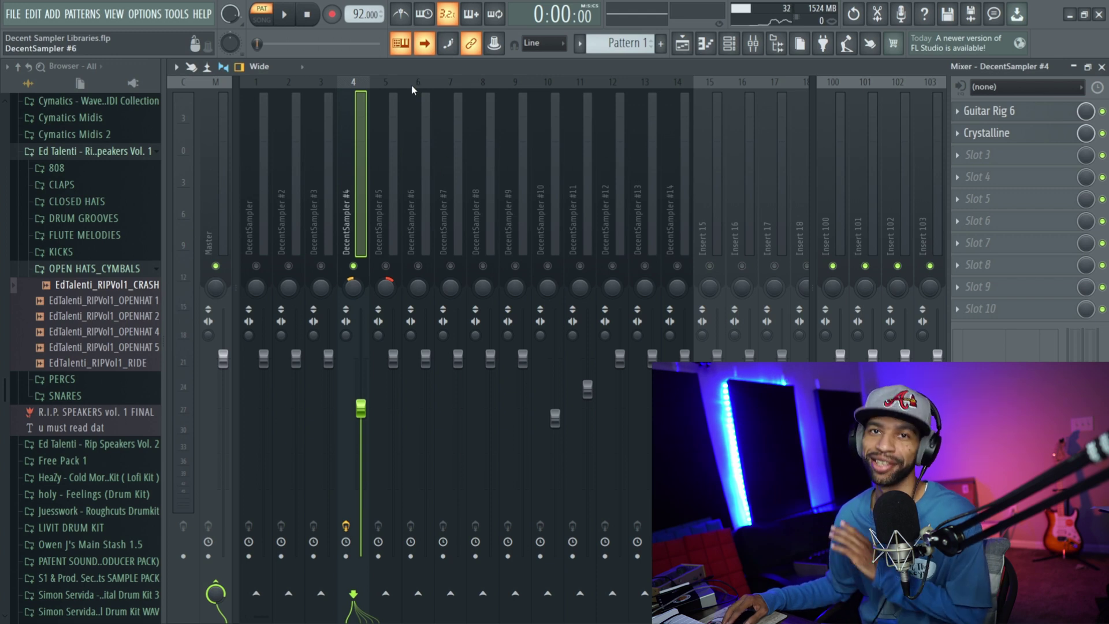
click(289, 18)
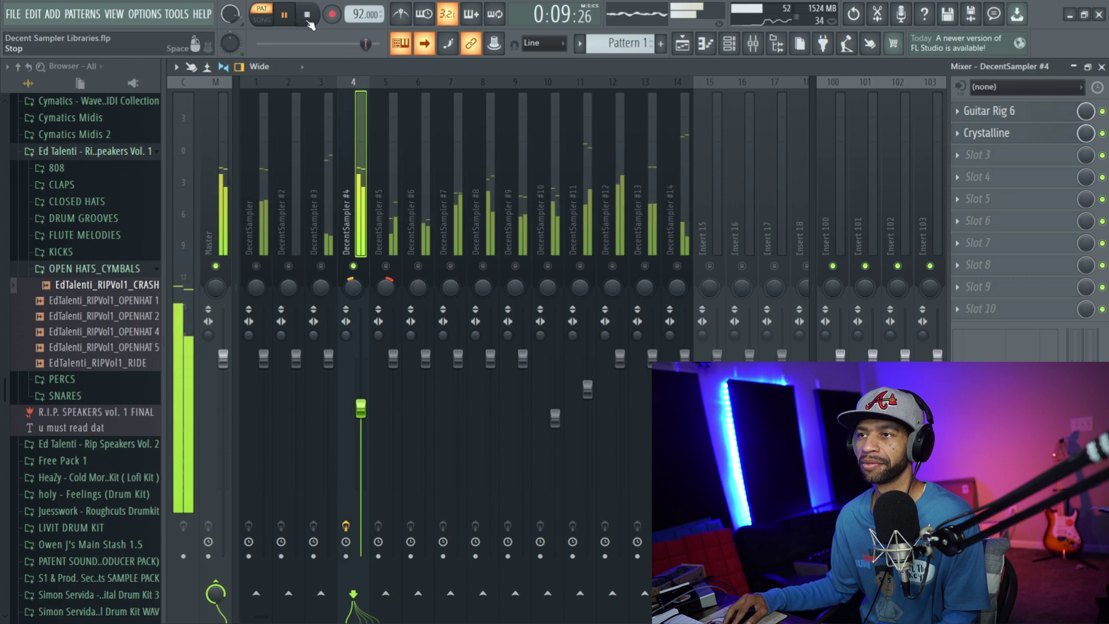
click(311, 17)
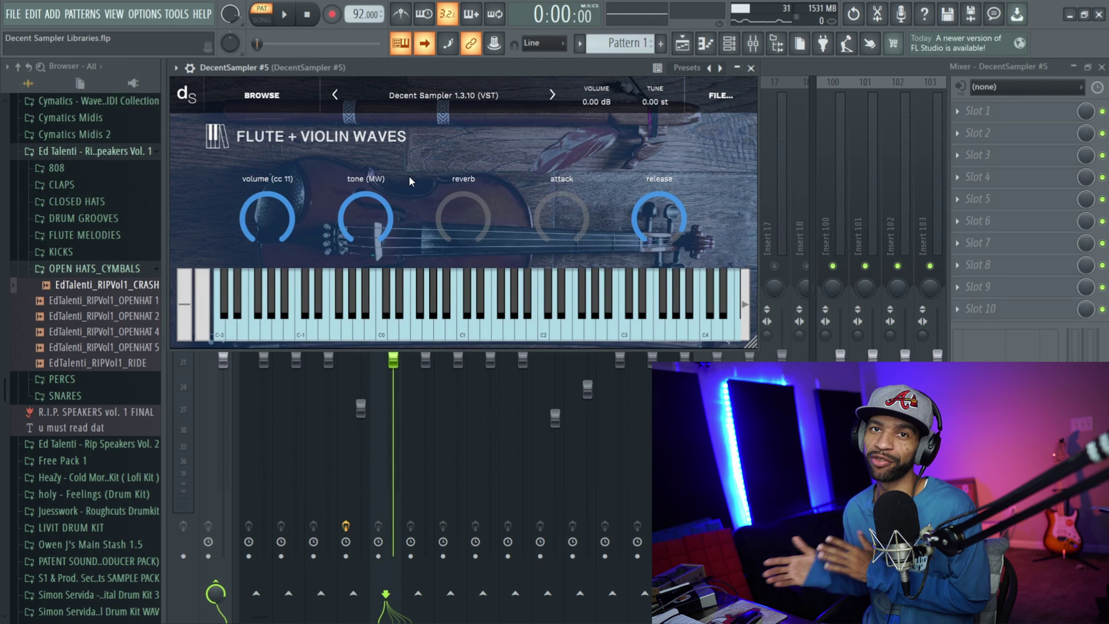
- Audition Pattern 1 with Flute + Violin Waves and with the Spring Chimes preset 04 Blooming, stopping playback after each
click(288, 17)
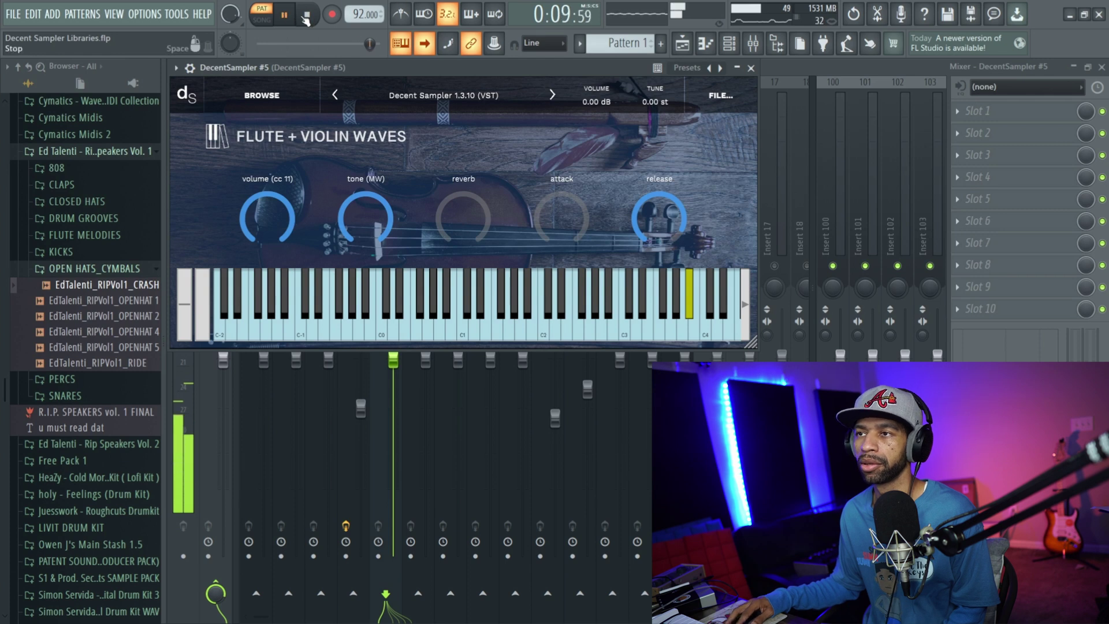
click(309, 17)
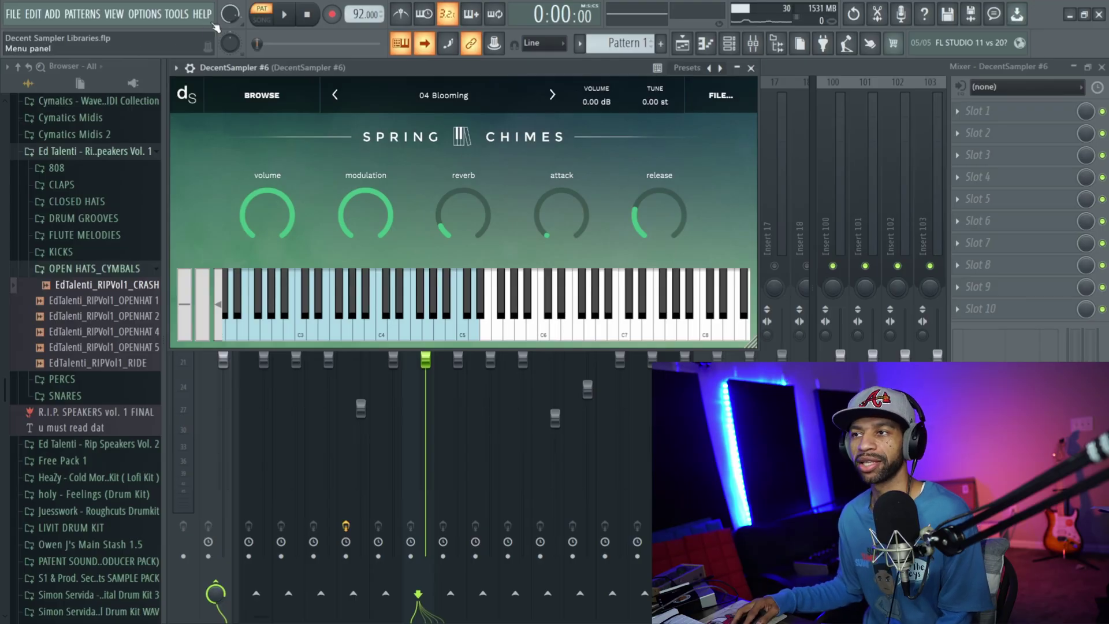
click(292, 18)
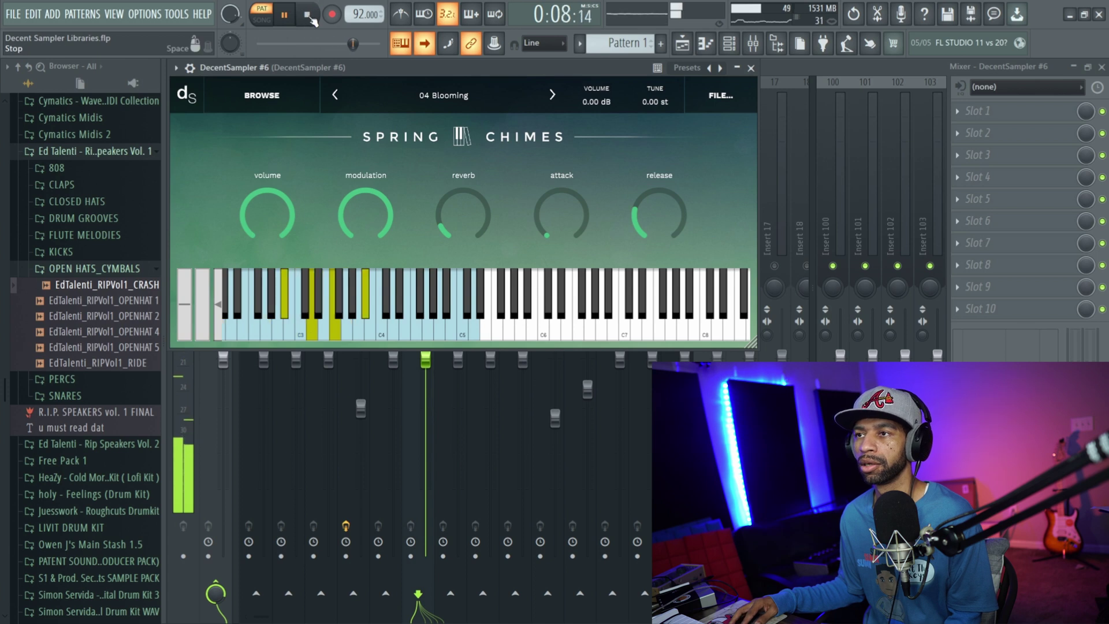
click(309, 15)
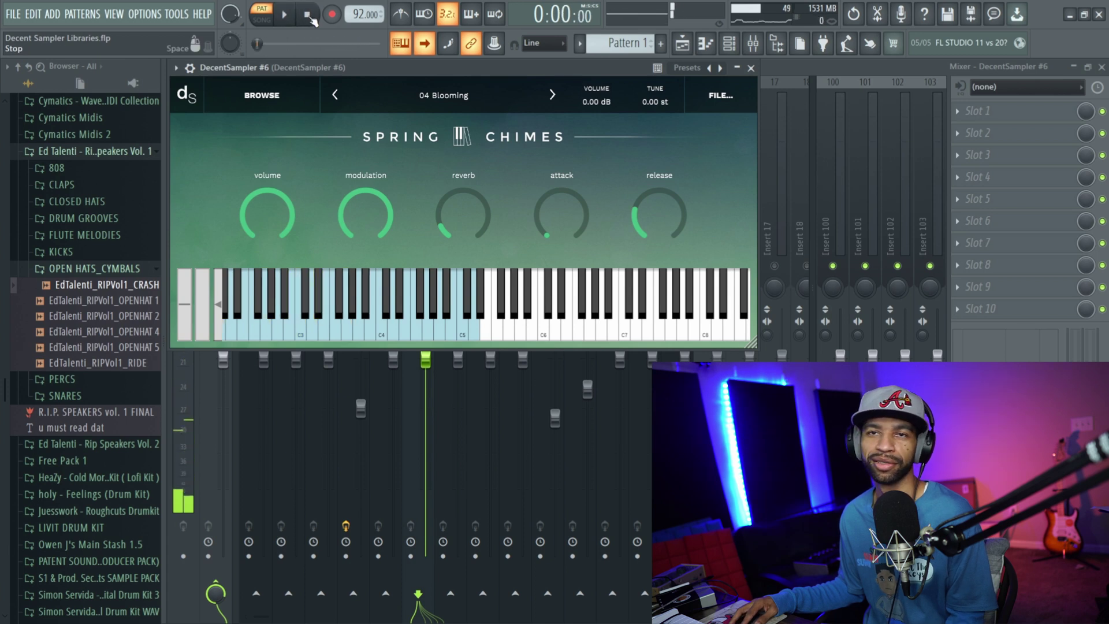
- Load the Spring Chimes presets 03 Half Section Bright and 02 Half Section Soft in turn and audition the pattern with each
click(336, 95)
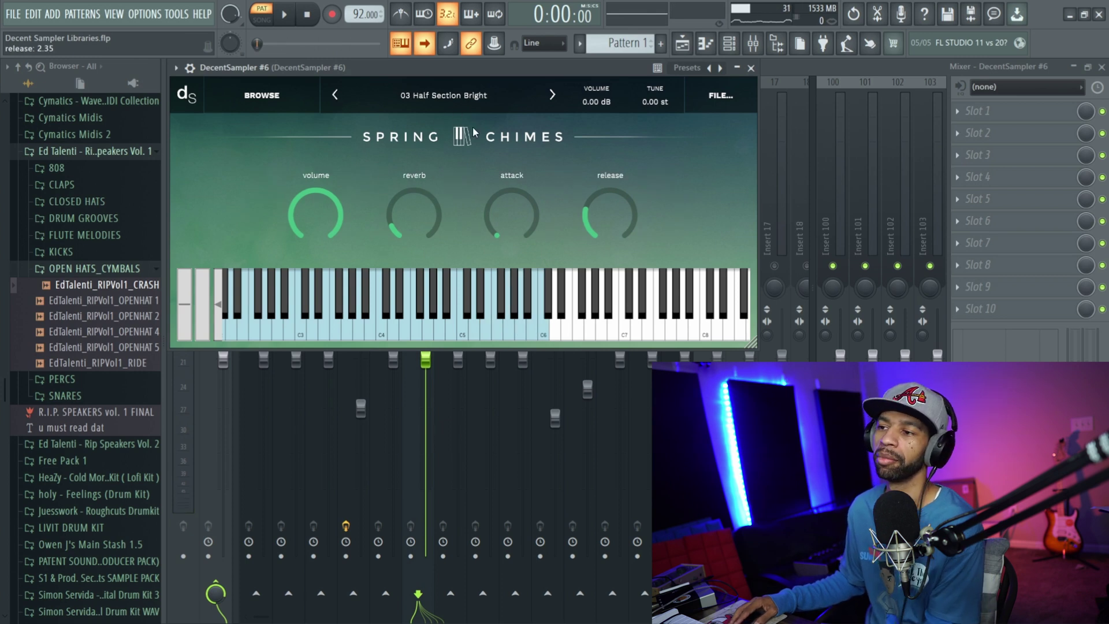
click(283, 17)
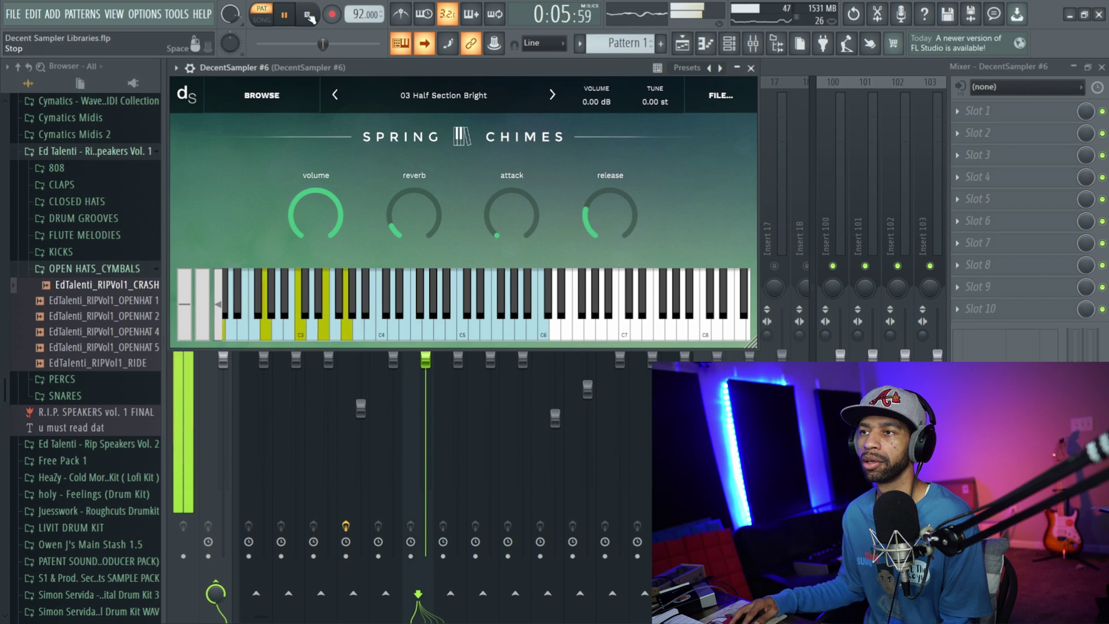
click(309, 17)
click(335, 95)
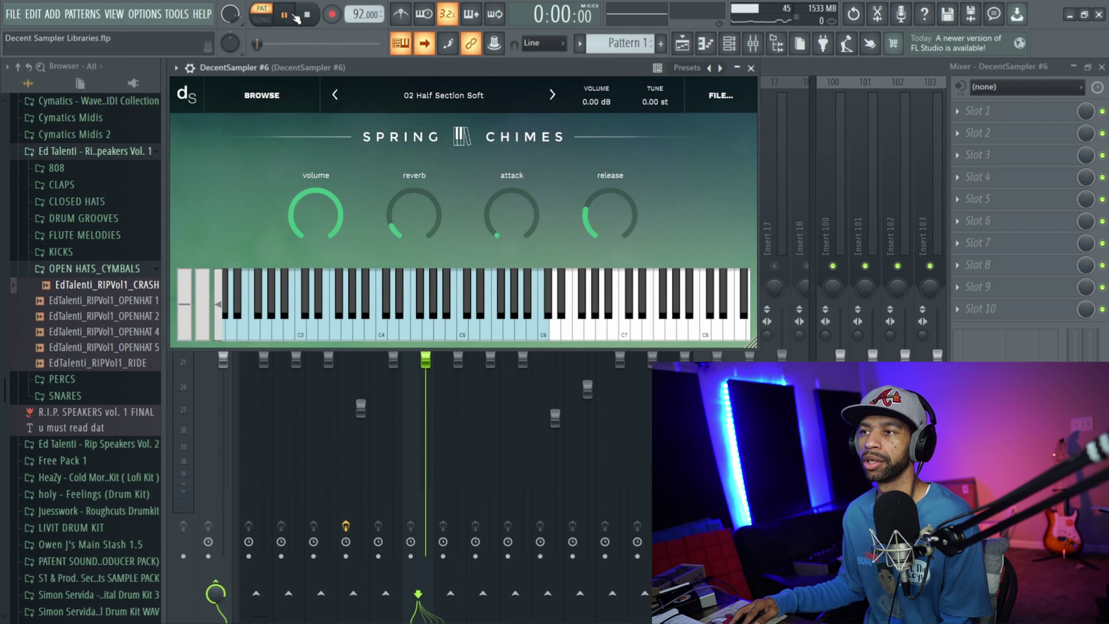
click(285, 15)
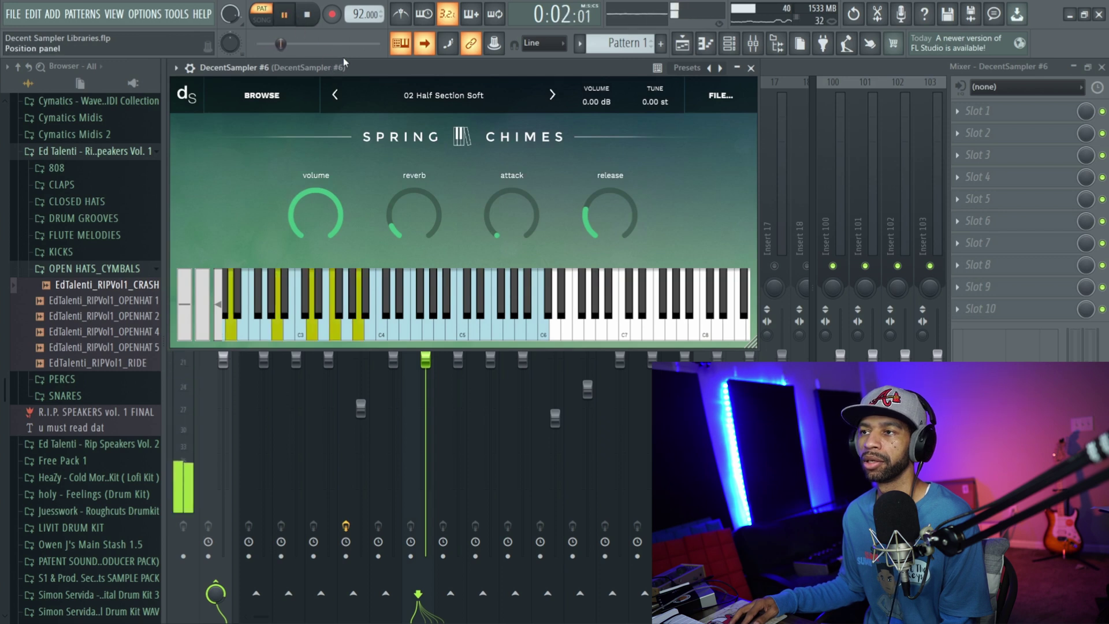
click(309, 16)
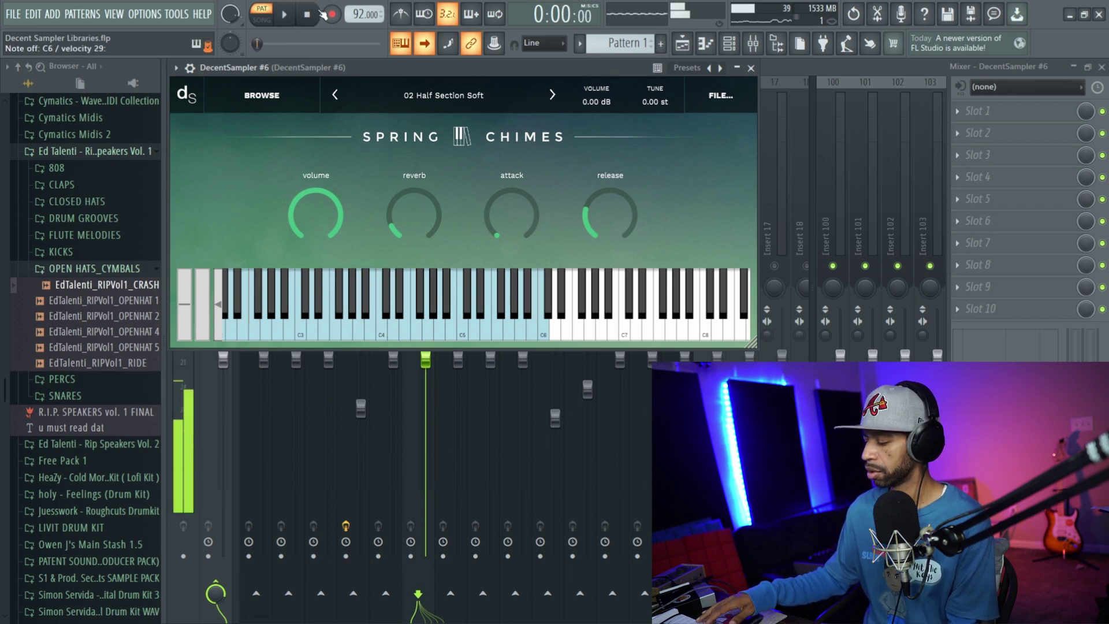
- Load the Spring Chimes preset 01 Ensemble and audition the pattern with it
click(335, 95)
click(287, 14)
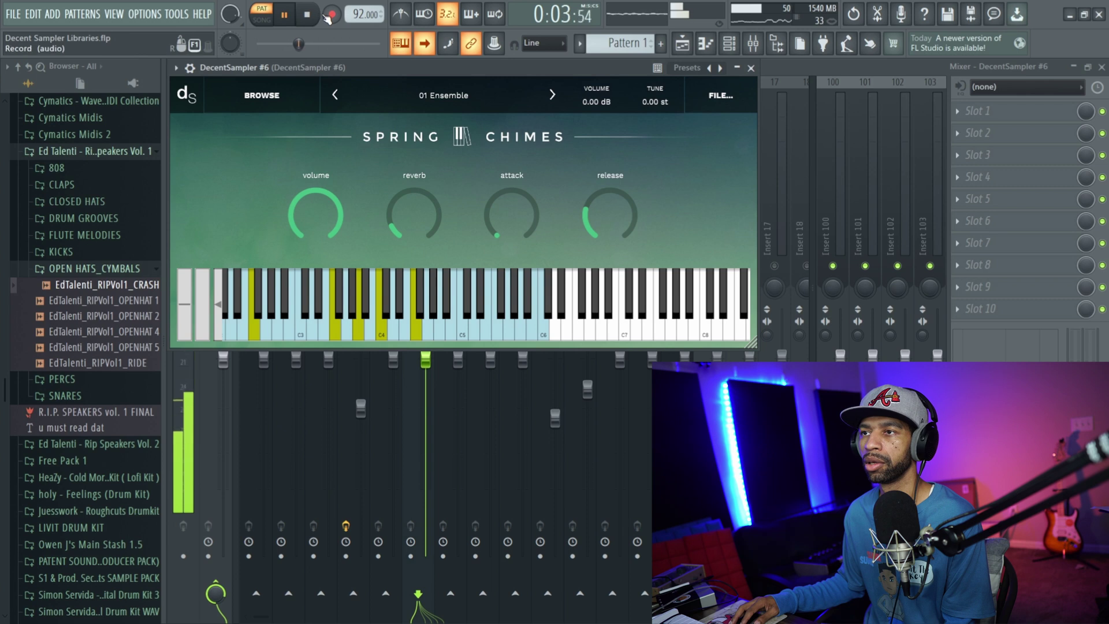
click(310, 17)
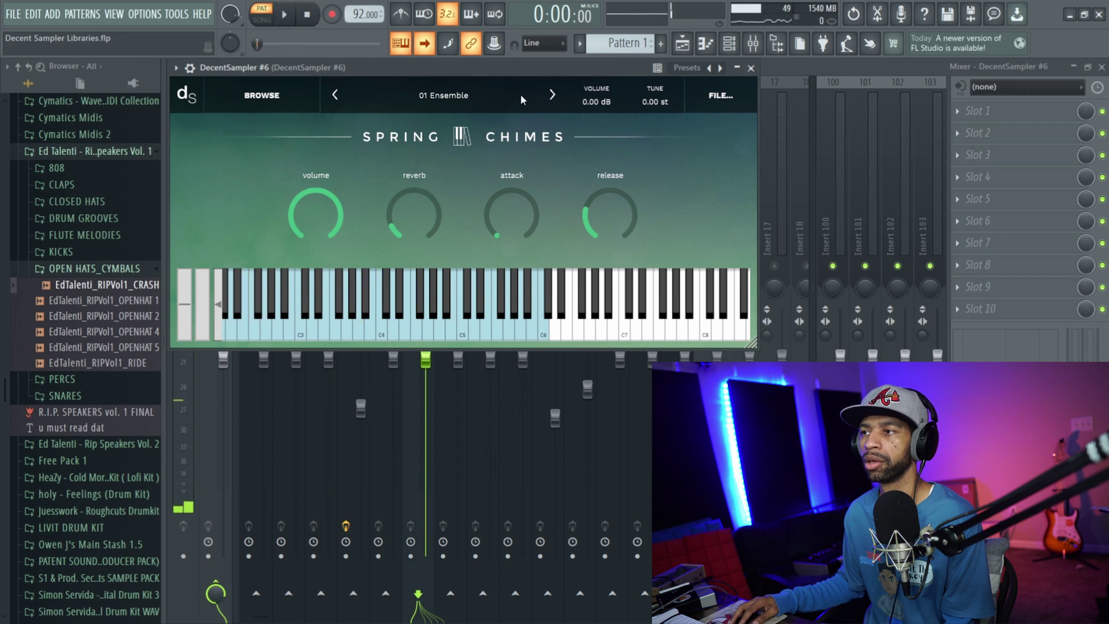
- Load the Spring Chimes preset 05 Rainfall and audition Pattern 1 with it, then stop playback
click(553, 96)
click(553, 96)
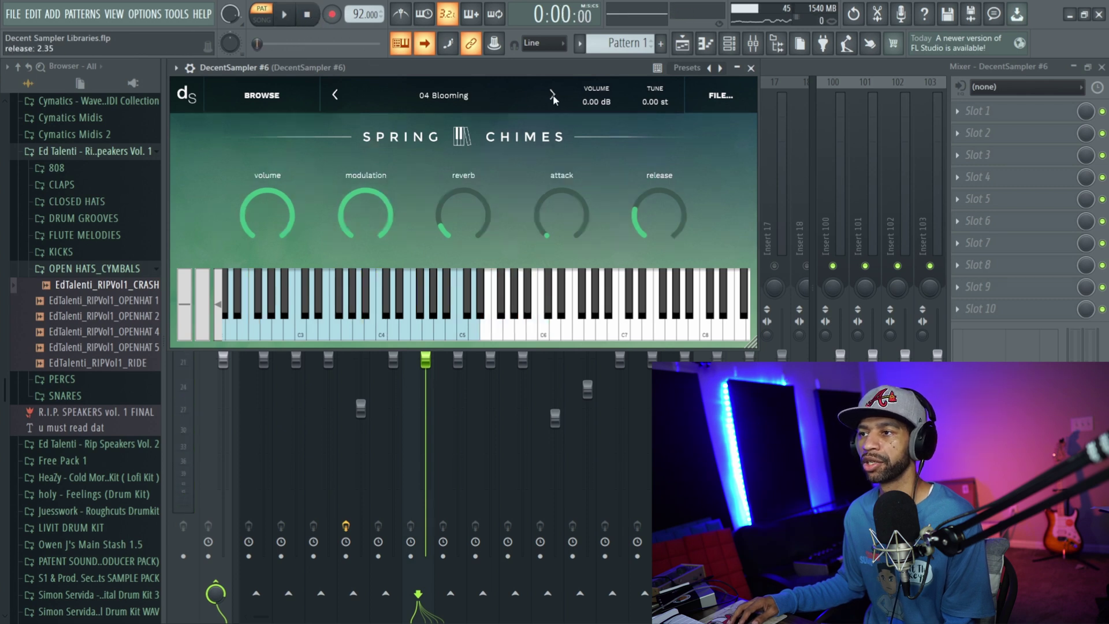
click(553, 96)
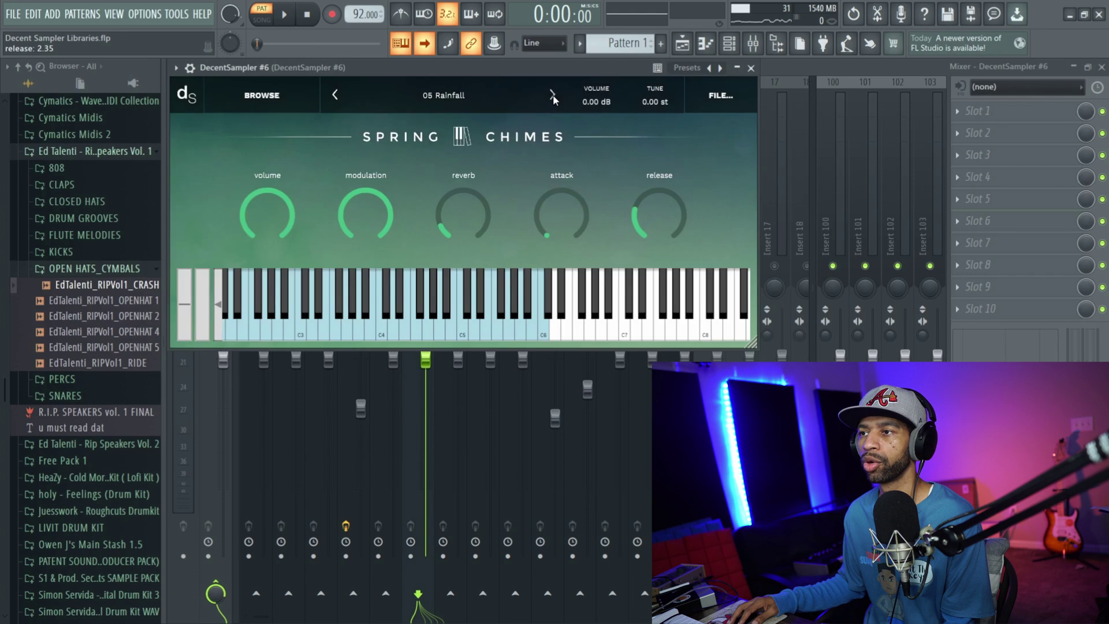
click(290, 16)
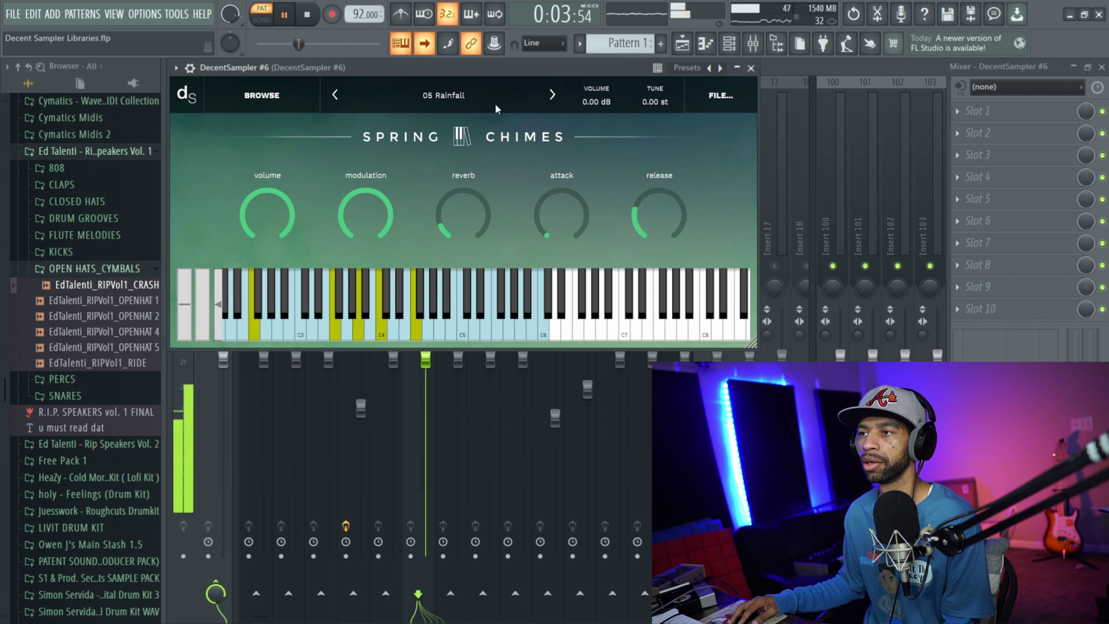
click(311, 16)
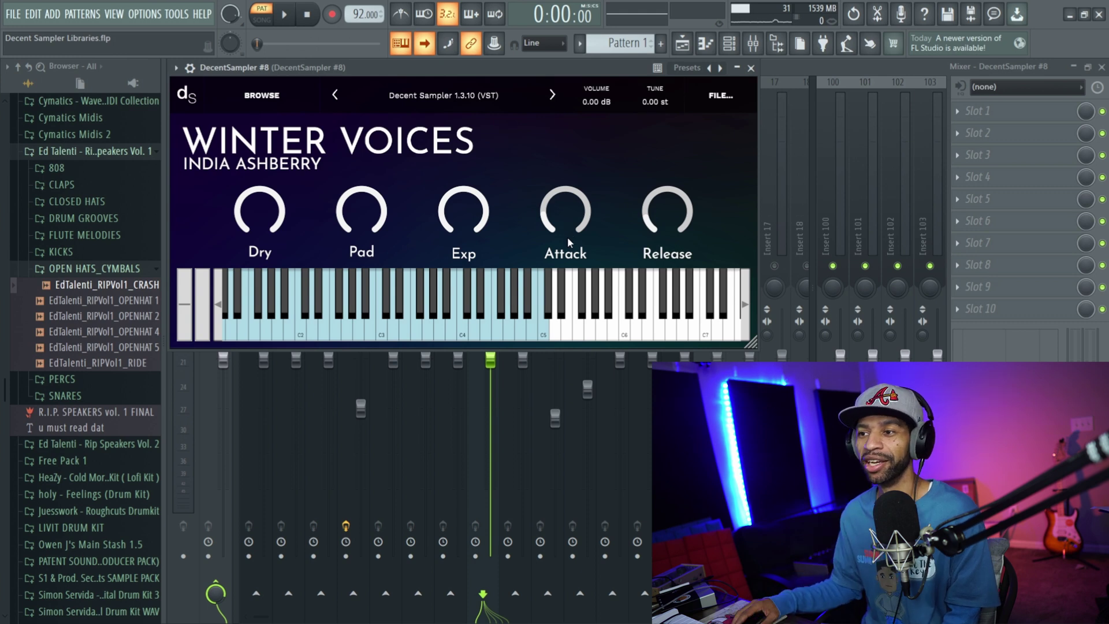
- Audition Pattern 1 with the loaded Winter Voices preset and with the next preset in the library, stopping playback after each
click(288, 18)
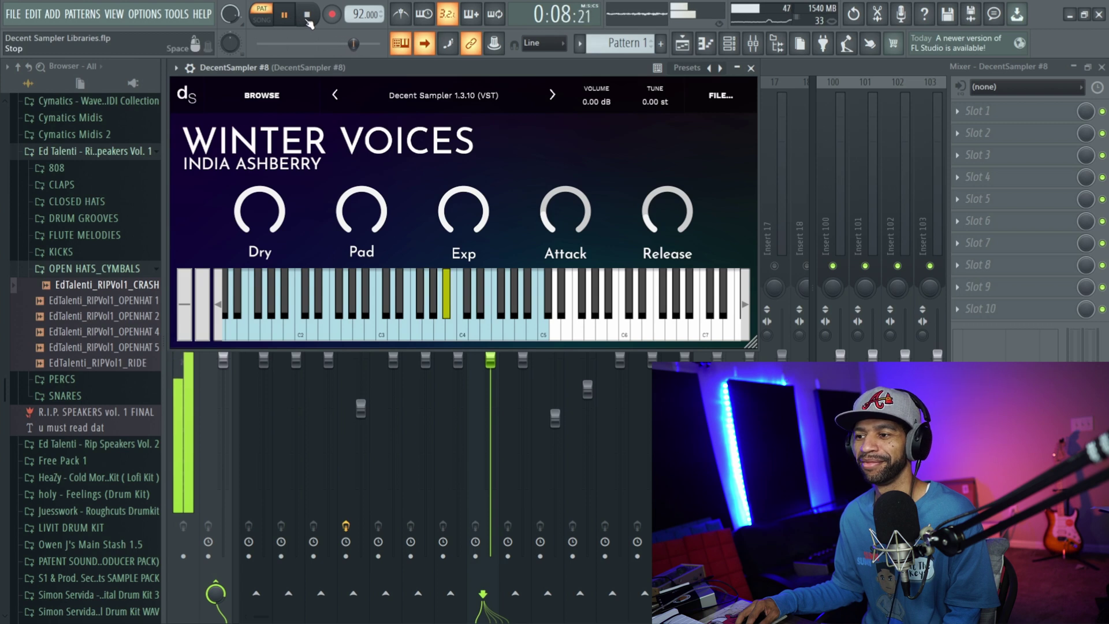
click(310, 16)
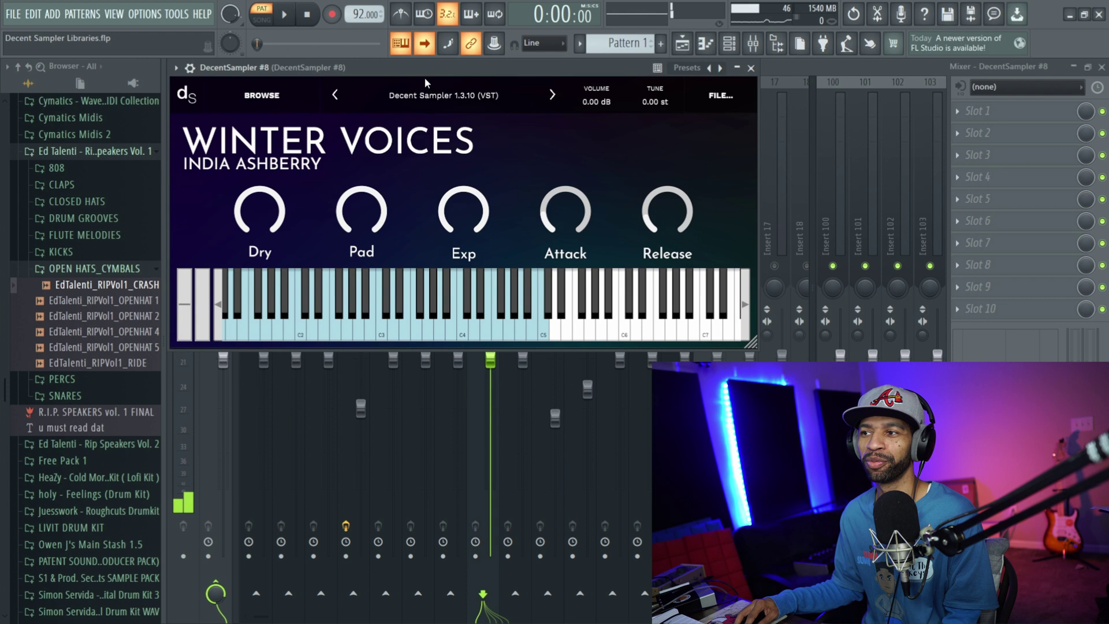
click(552, 97)
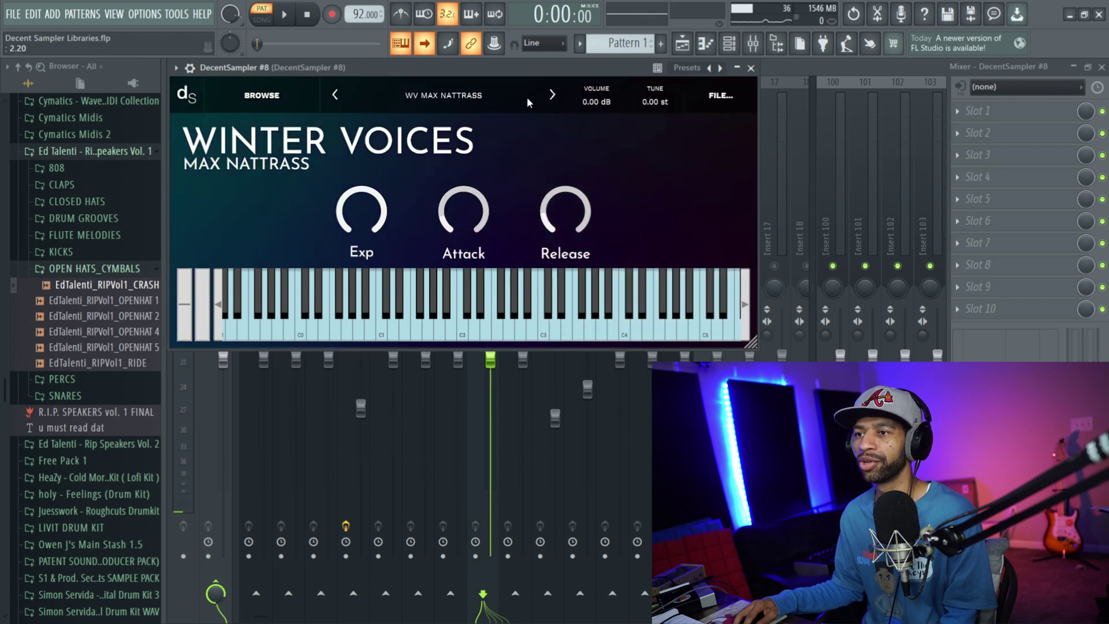
click(284, 16)
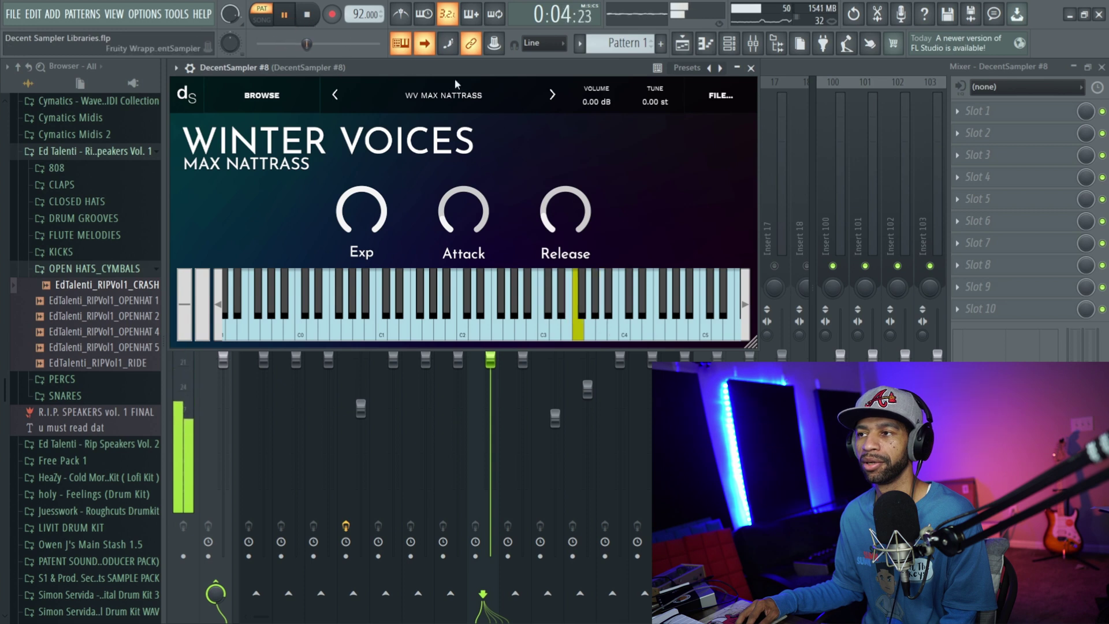
click(307, 14)
- Load WV FROZEN TEXTURES.dslibrary from the Winter Voices [Decent Sampler] folder inside Decent Samples on the Desktop
click(721, 96)
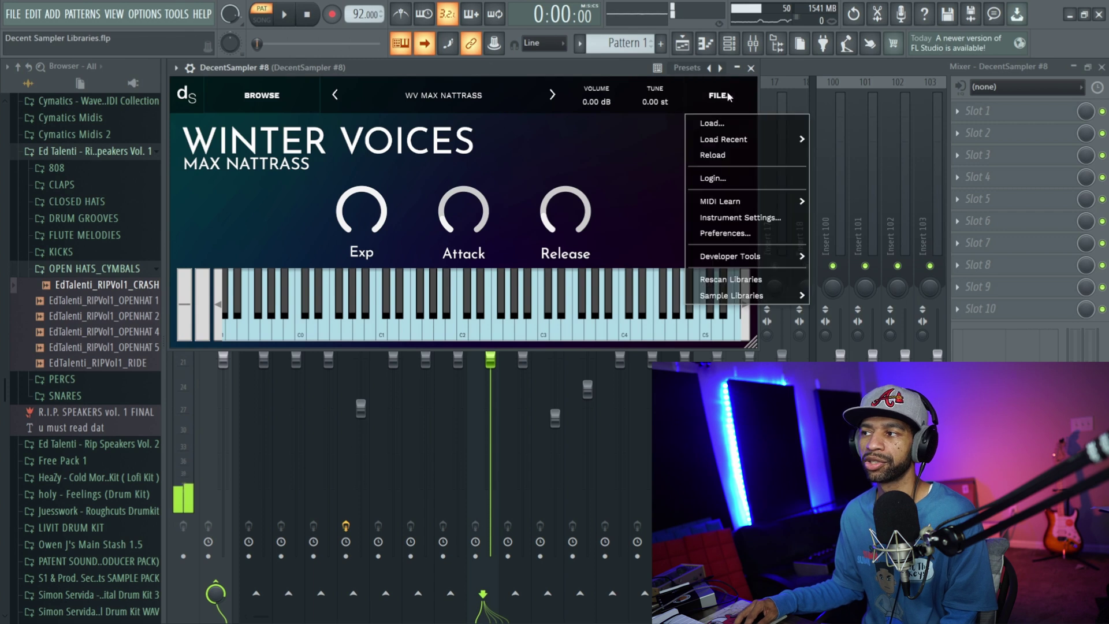
click(725, 130)
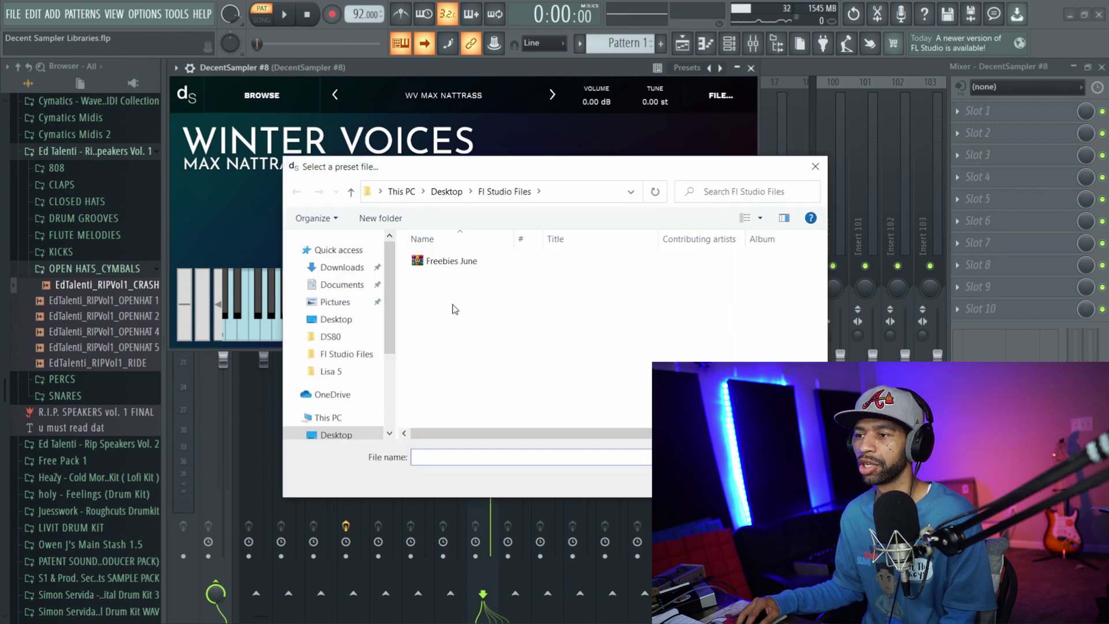
click(339, 319)
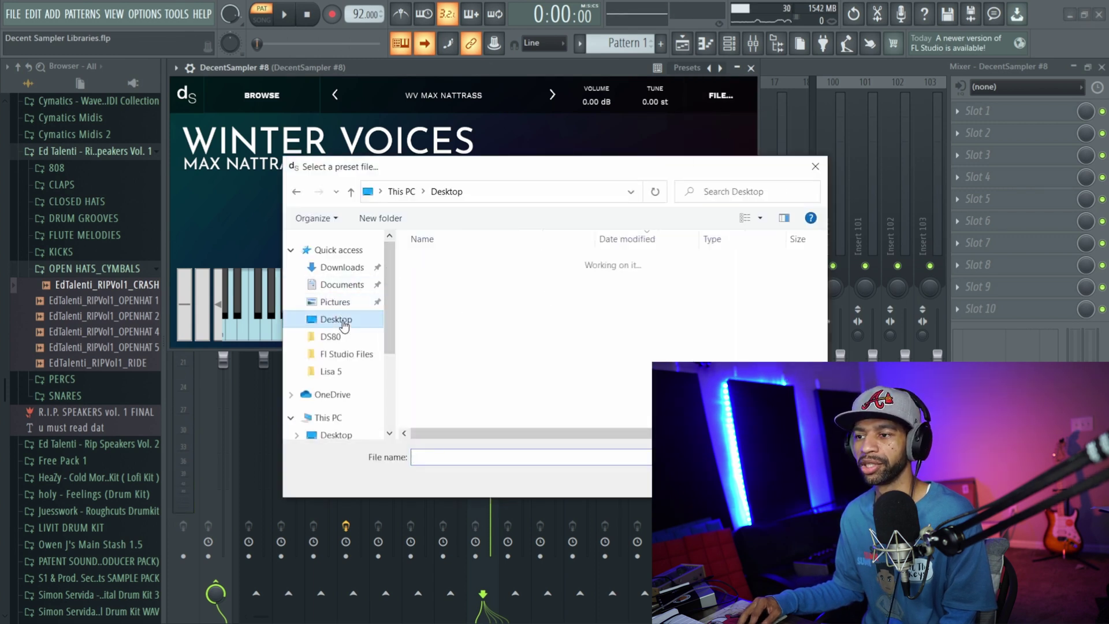
double_click(457, 277)
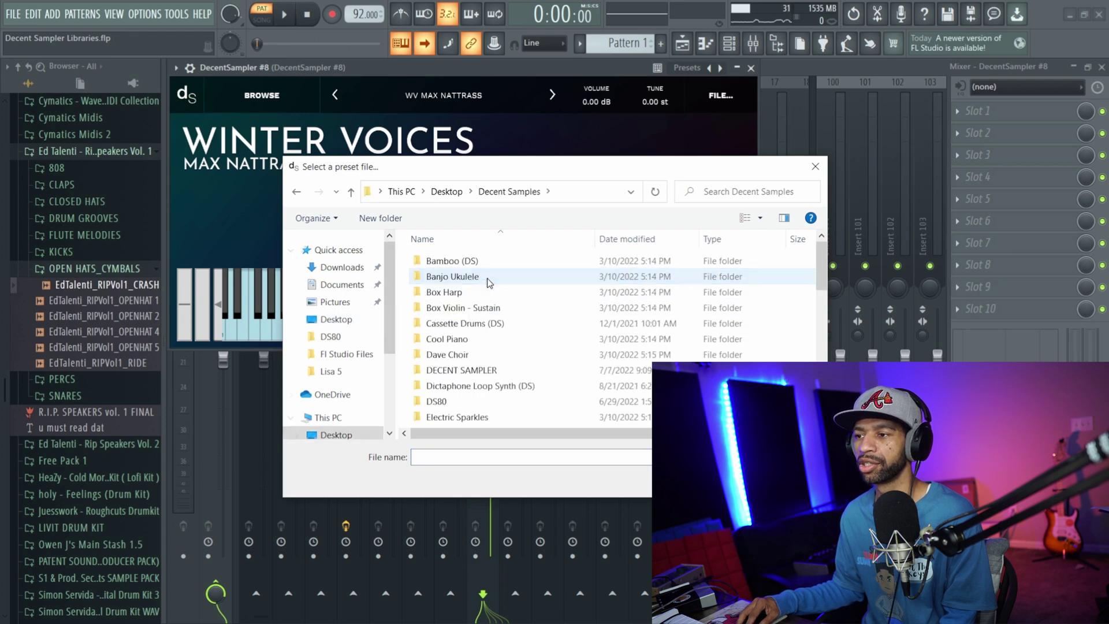
scroll(481, 318, down, 4)
scroll(481, 318, down, 6)
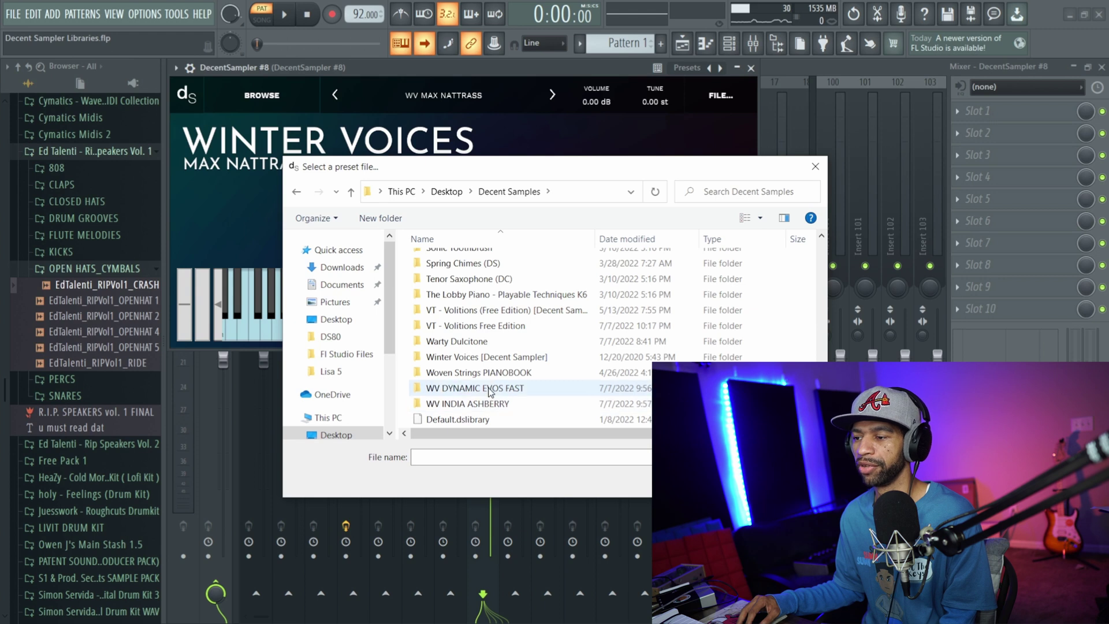
double_click(488, 357)
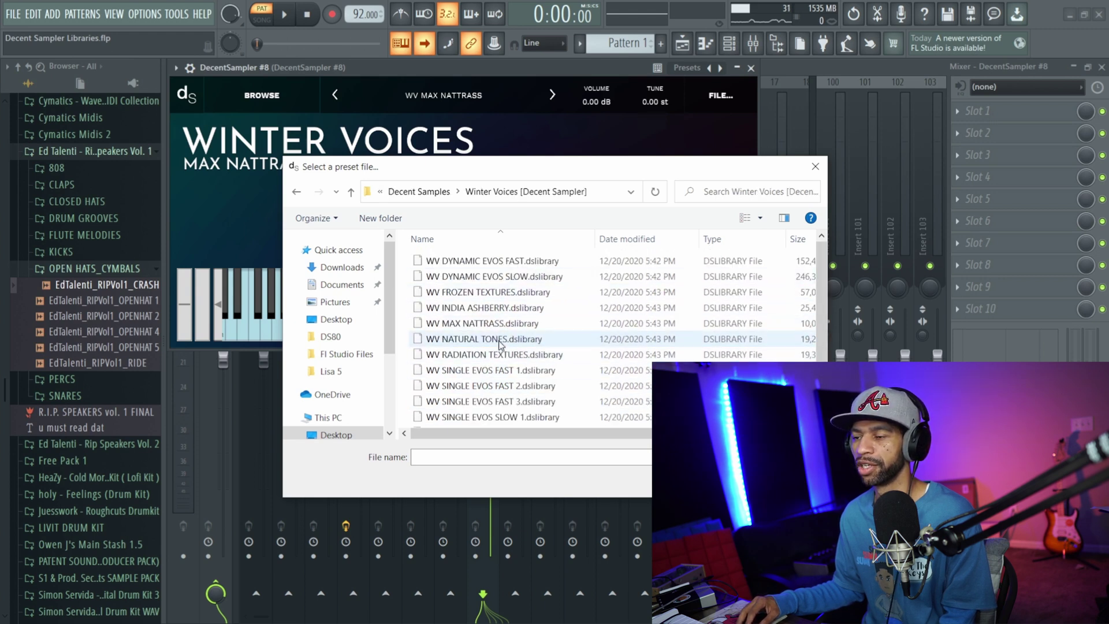
double_click(457, 292)
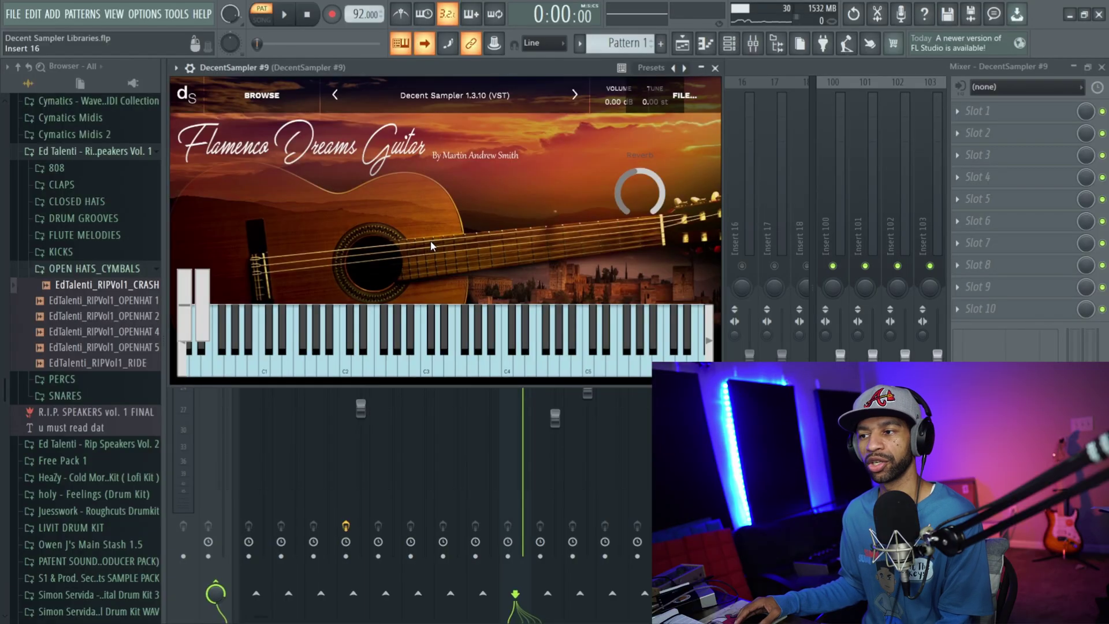
- Audition Pattern 1 in turn with Flamenco Dreams Guitar, the Lo-Fi Audio telephone piano and Hoveflute, stopping playback after each
click(289, 17)
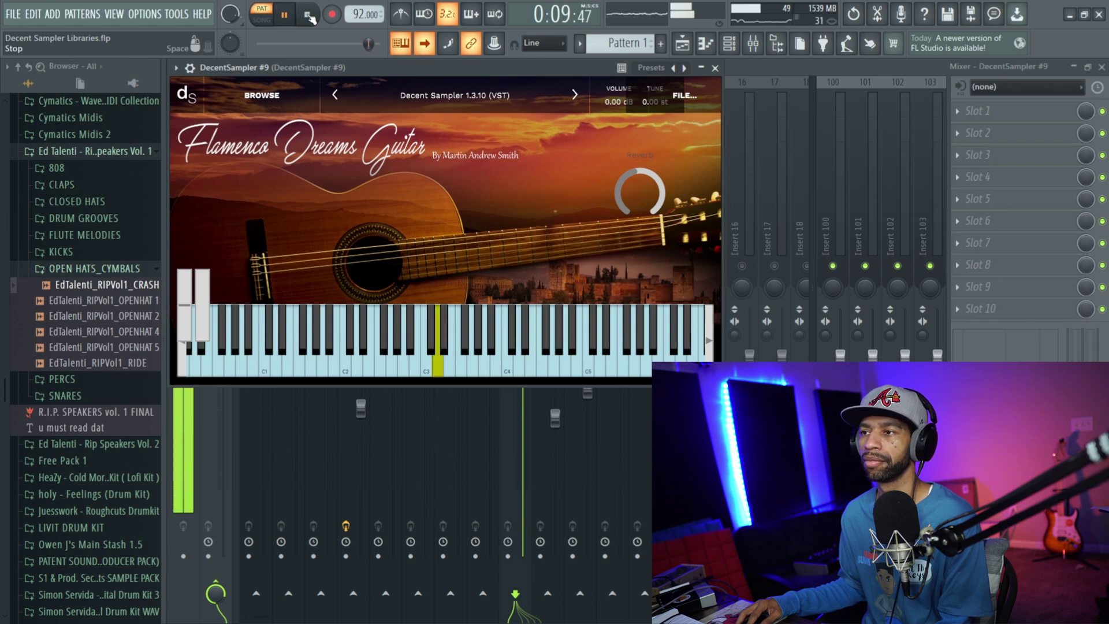
click(310, 19)
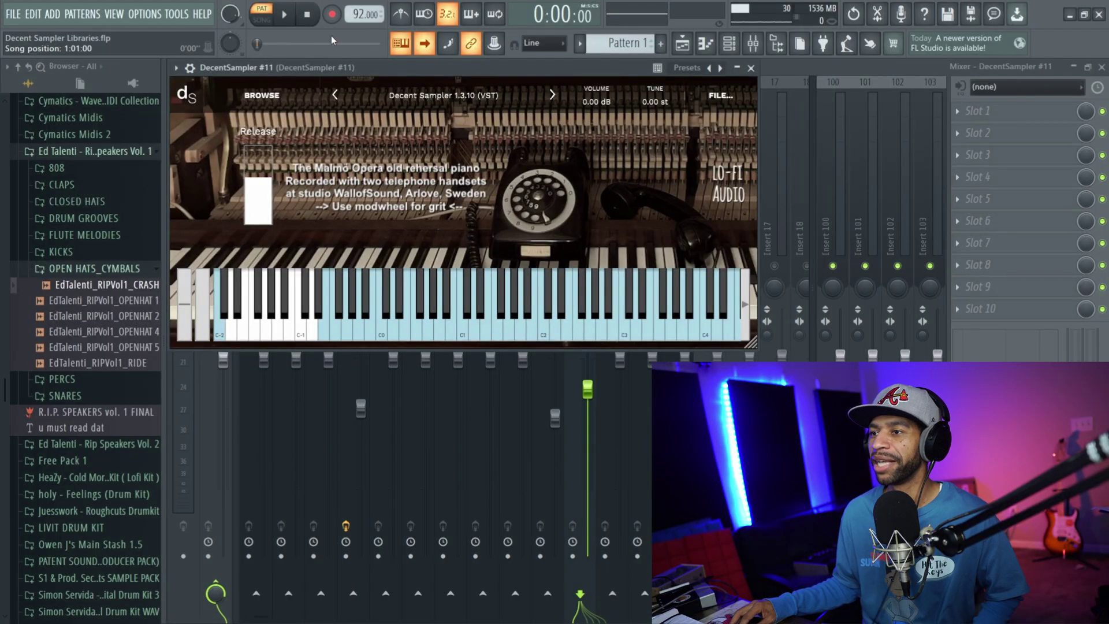
click(291, 17)
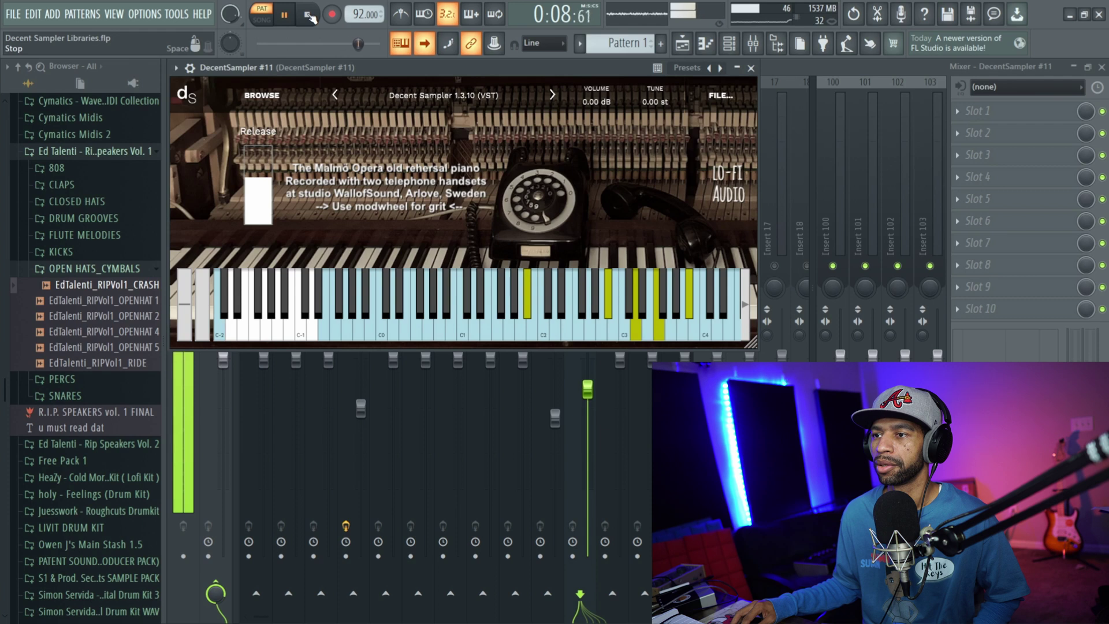
click(310, 17)
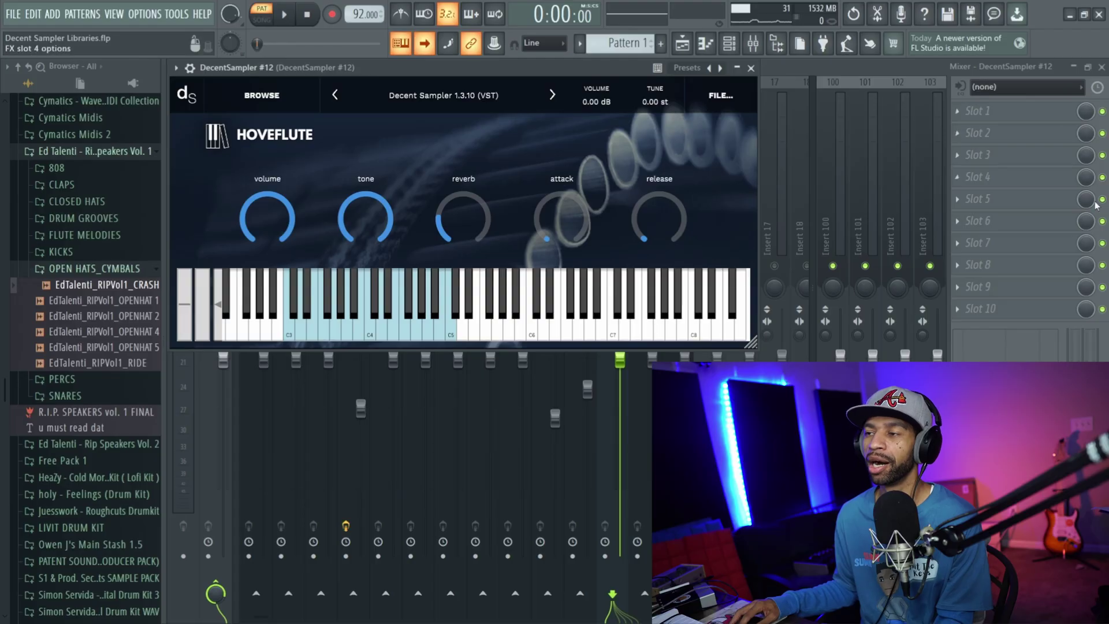
click(286, 17)
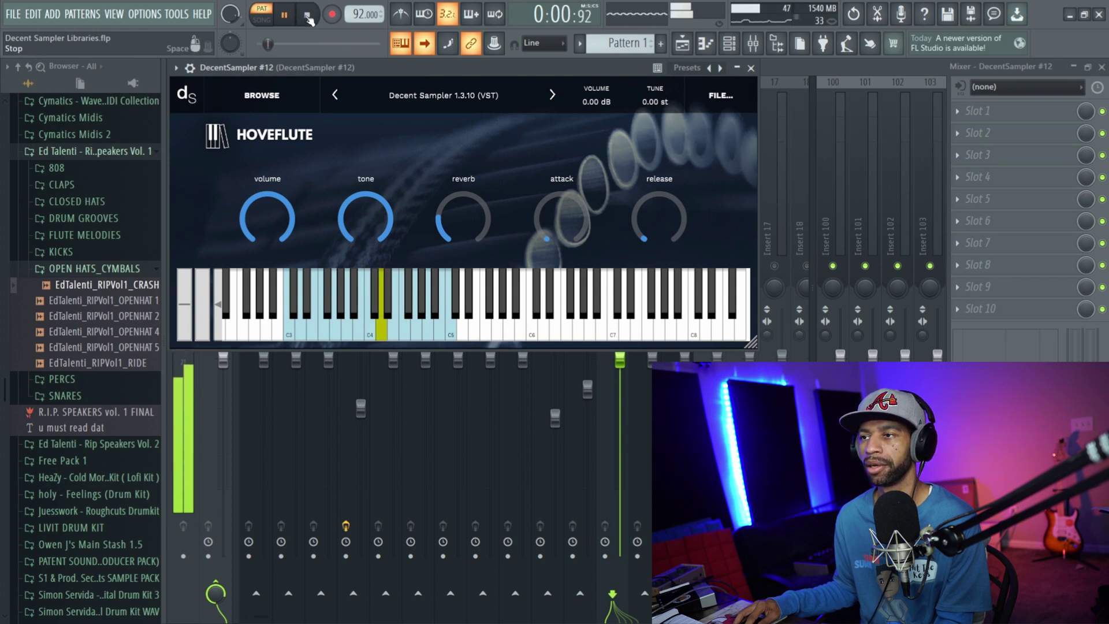
click(309, 18)
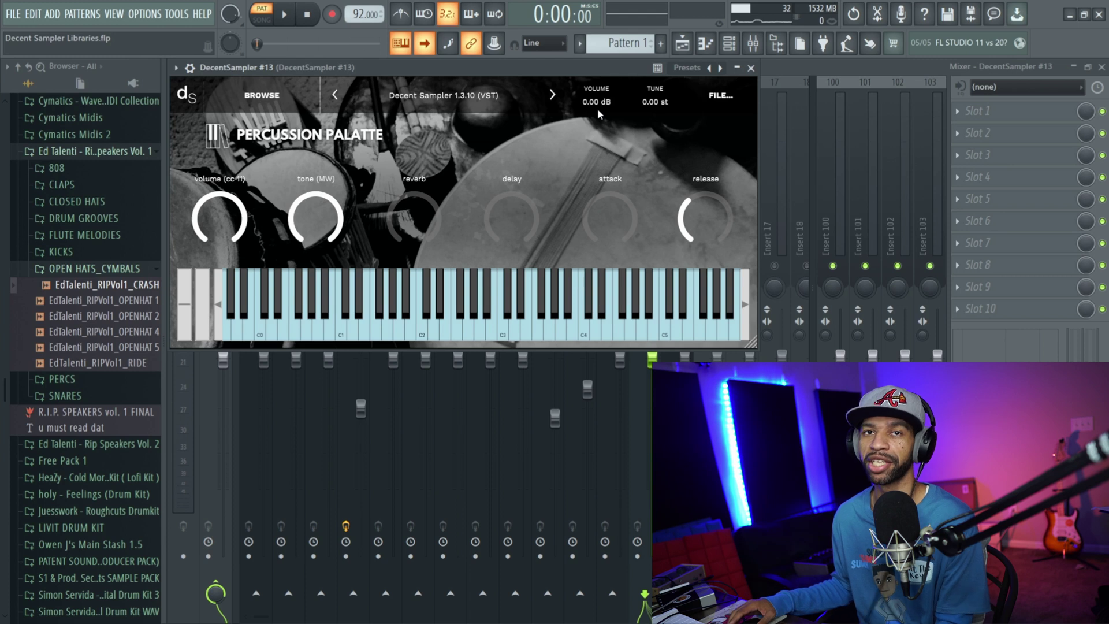
- Run through the Percussion Palatte keys on DecentSampler #13 and audition its pattern, stopping playback at the end
drag(479, 300, 230, 334)
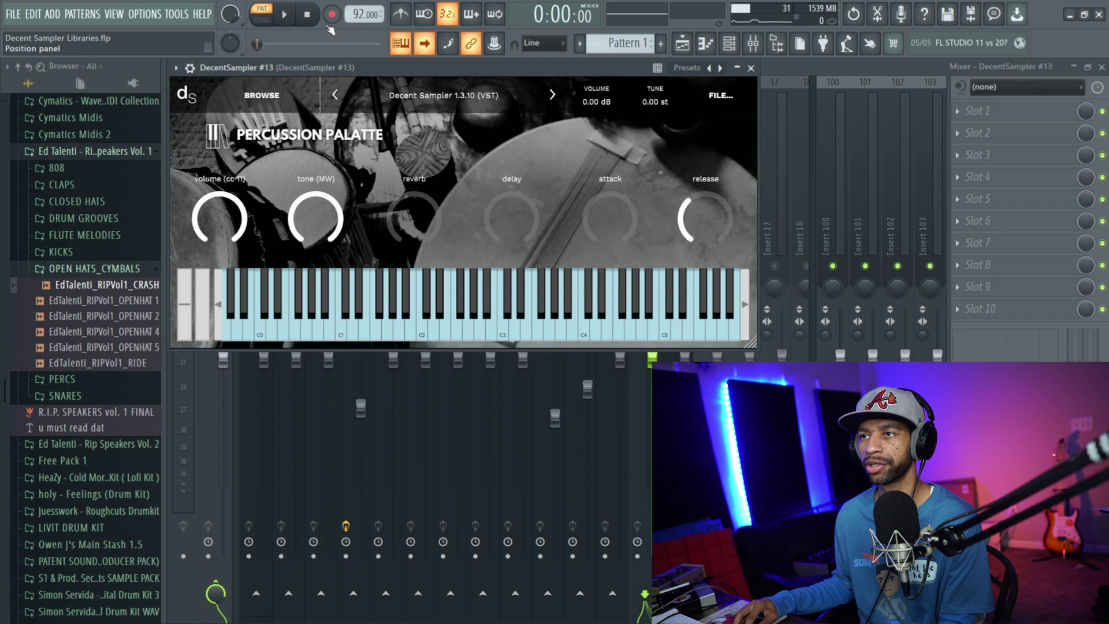
click(288, 16)
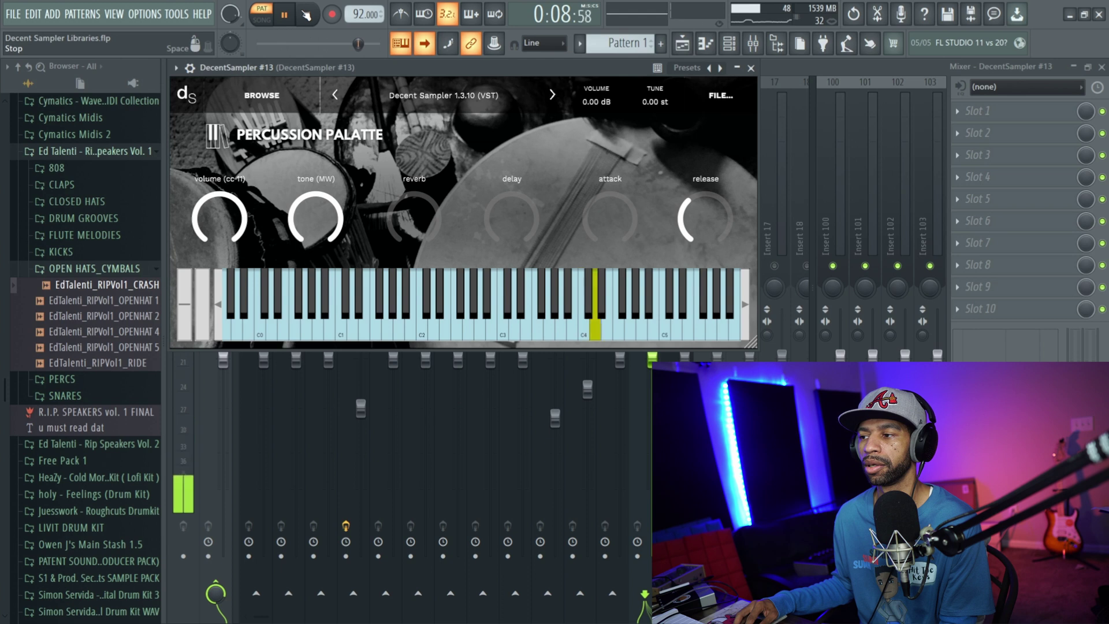
click(306, 15)
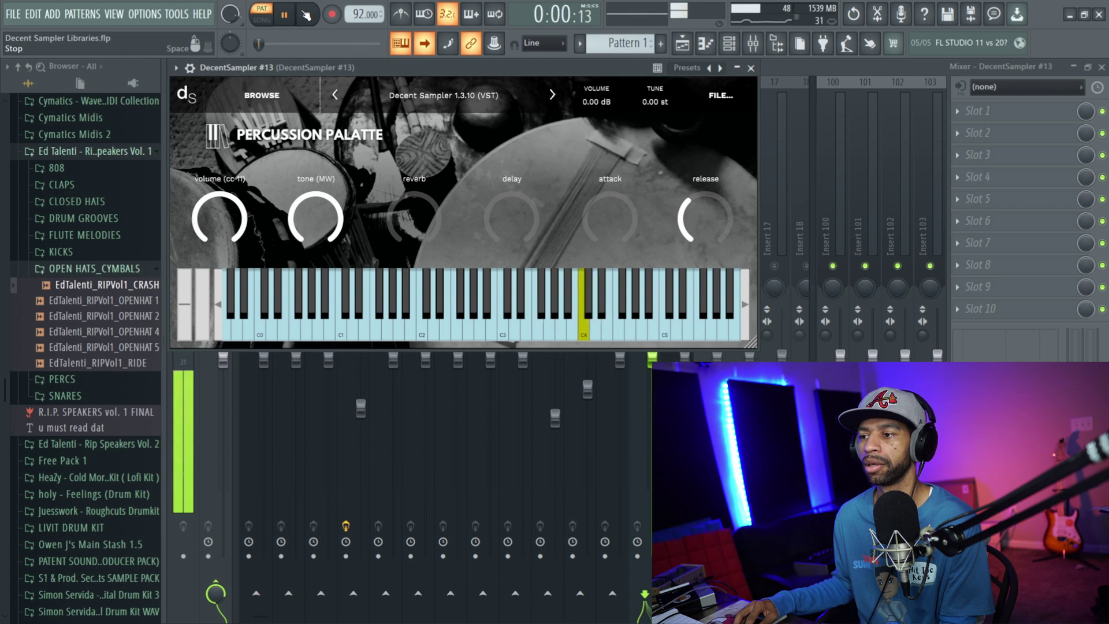
- Audition the individual Percussion Palatte sounds by playing keys up and down the full on-screen keyboard range
click(299, 282)
drag(299, 282, 311, 334)
drag(401, 334, 615, 331)
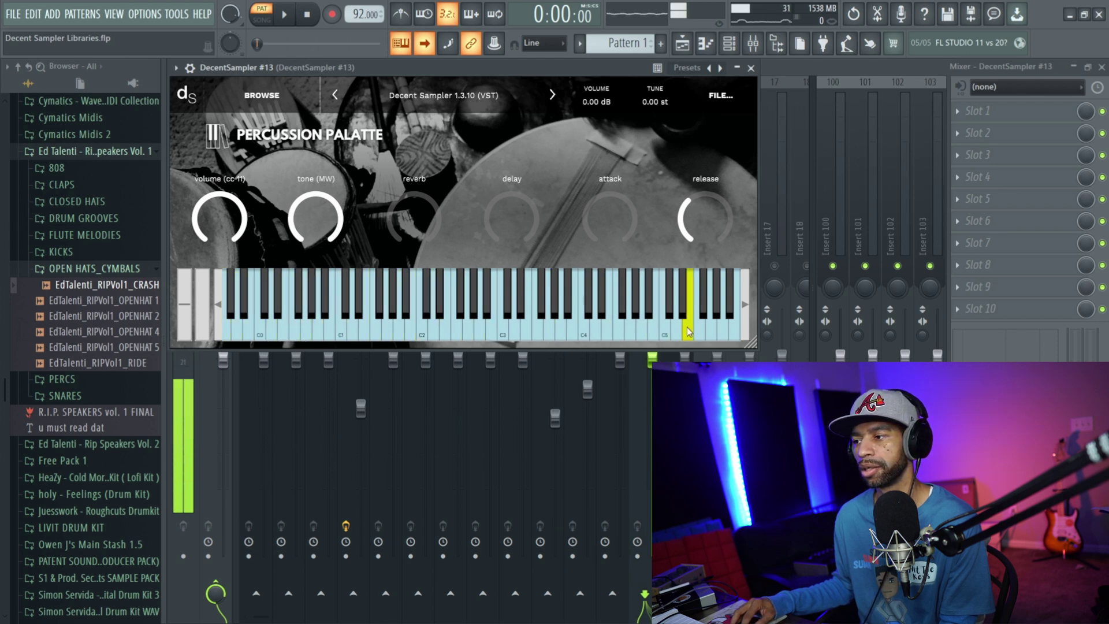
click(724, 324)
click(721, 308)
click(702, 312)
click(670, 312)
click(618, 312)
click(554, 306)
click(509, 303)
click(487, 303)
click(474, 303)
click(442, 303)
click(388, 301)
click(361, 300)
click(310, 298)
click(280, 297)
click(233, 298)
click(313, 283)
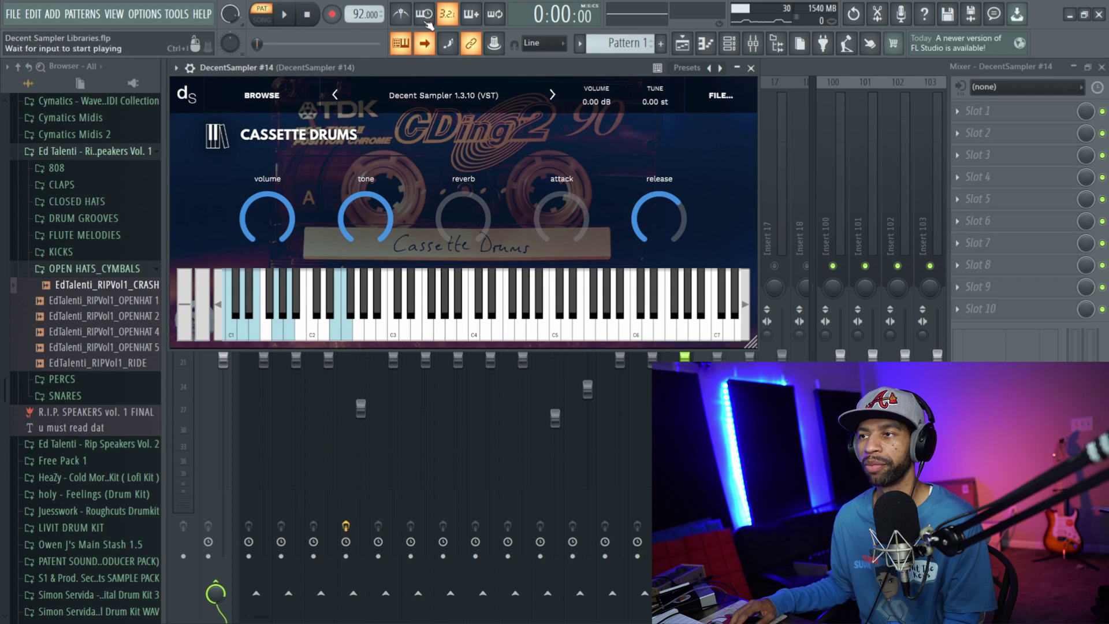
- Audition the Cassette Drums pattern with the keyboard display shifted to show the lower mapped keys, then stop playback
click(296, 15)
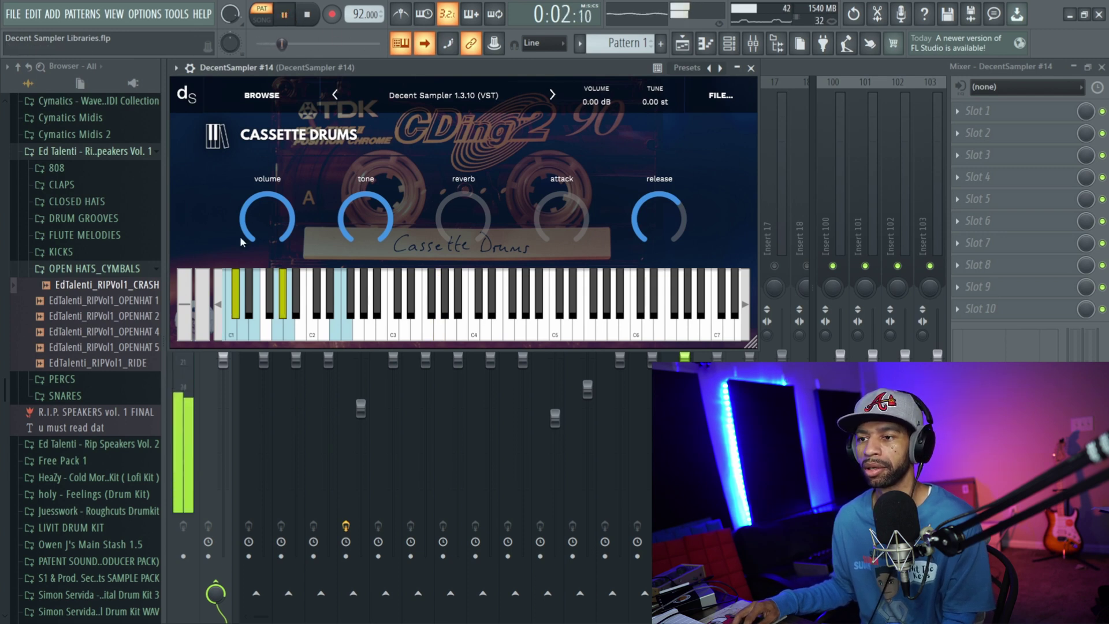
click(218, 307)
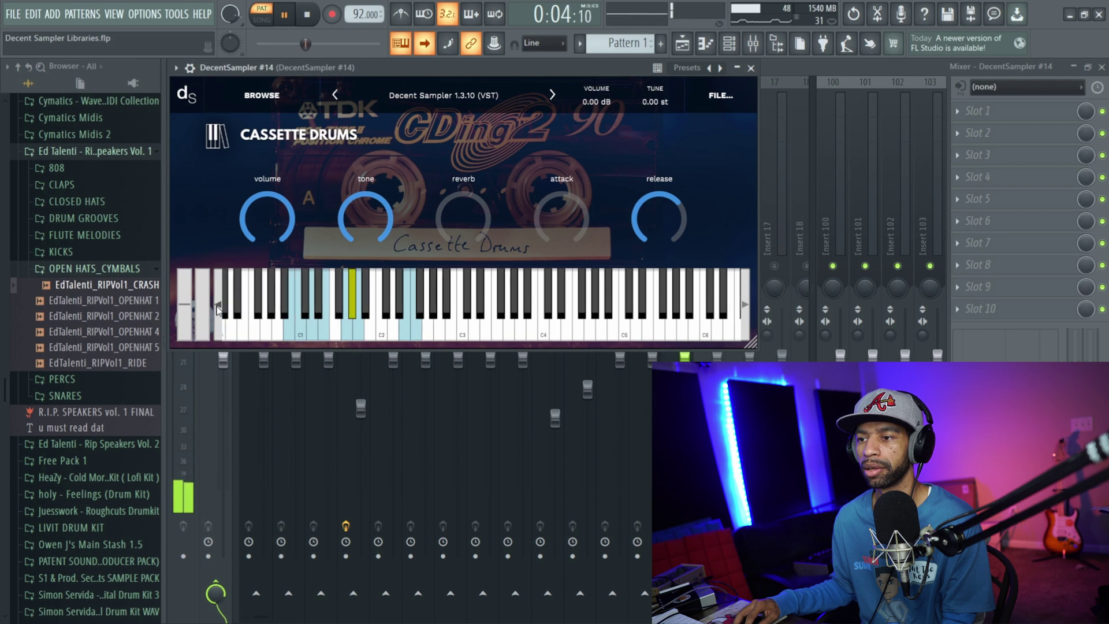
click(310, 16)
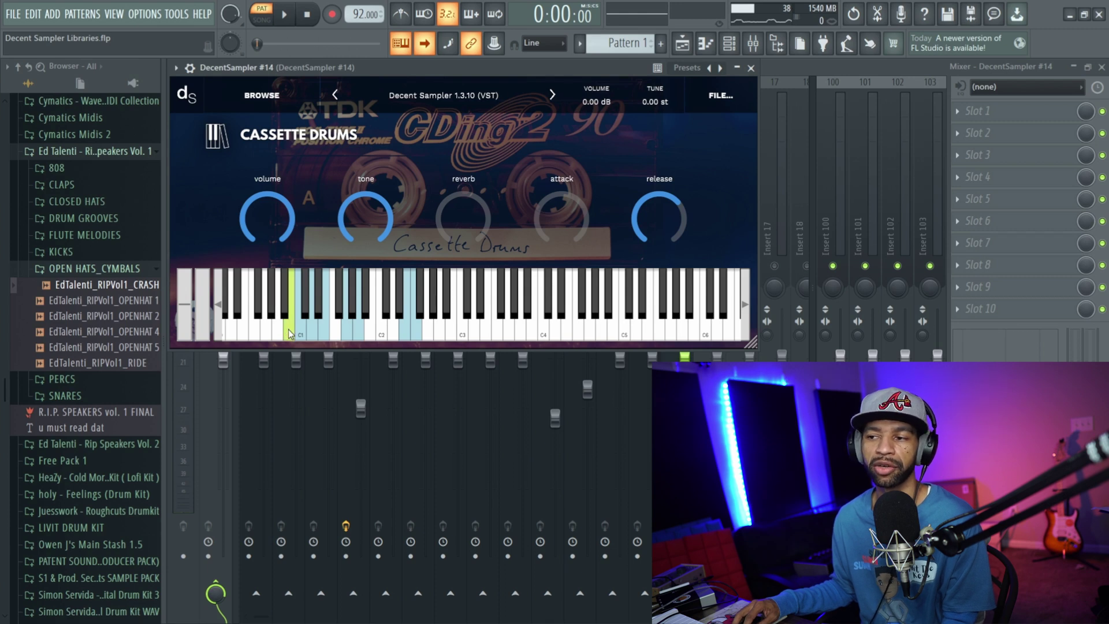
- Audition the individual Cassette Drums samples by playing the white and black keys around C1 and C2
click(301, 333)
click(313, 333)
click(326, 334)
click(314, 313)
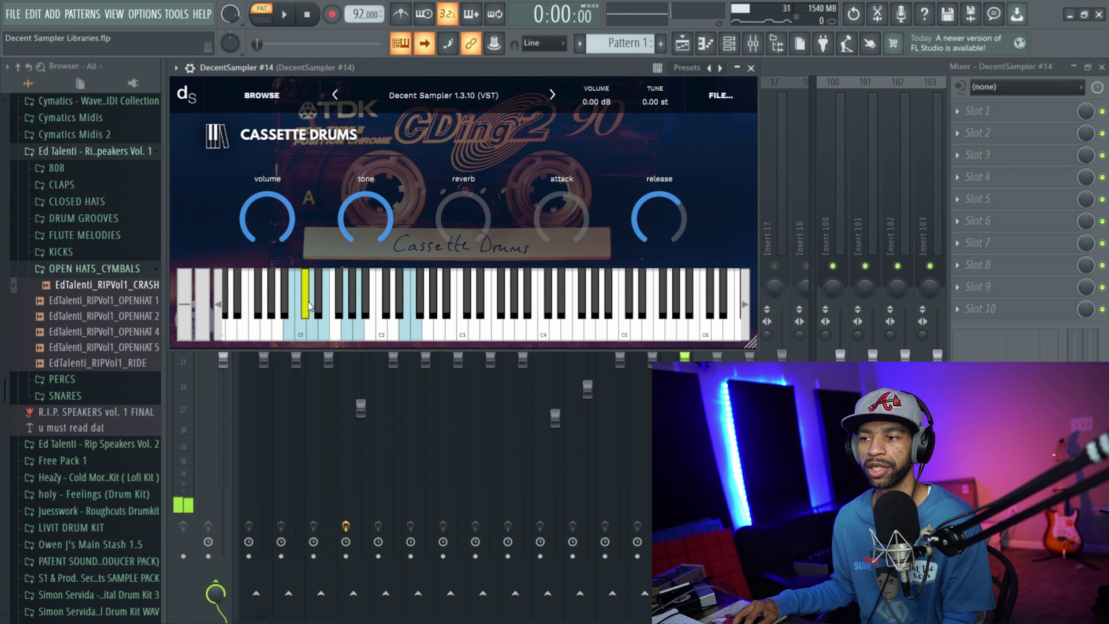
click(319, 308)
click(339, 311)
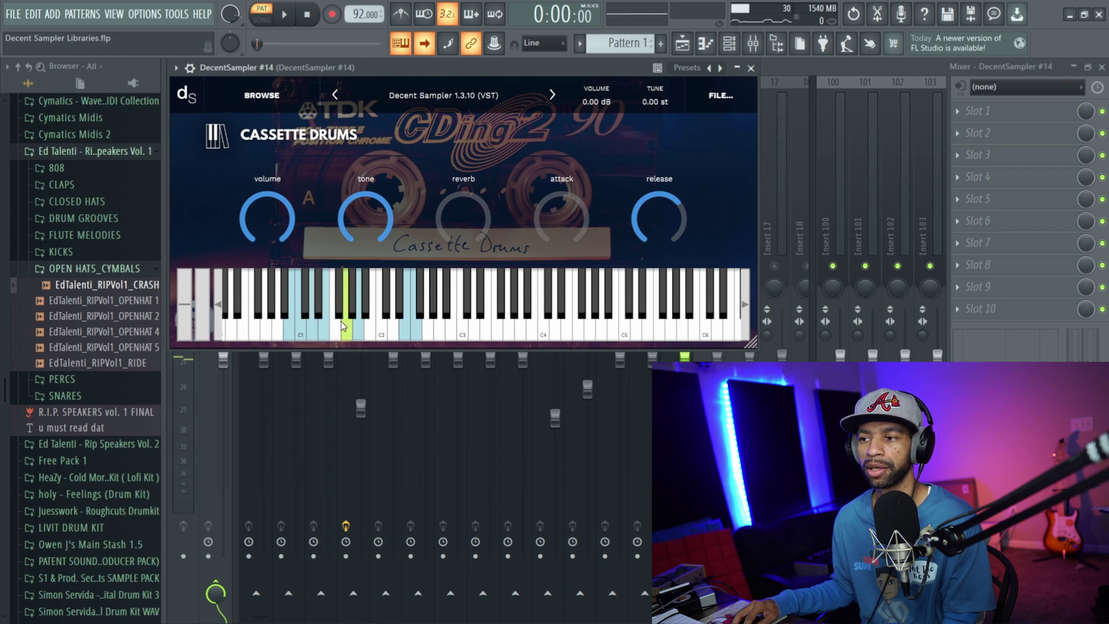
click(344, 327)
click(359, 328)
click(404, 331)
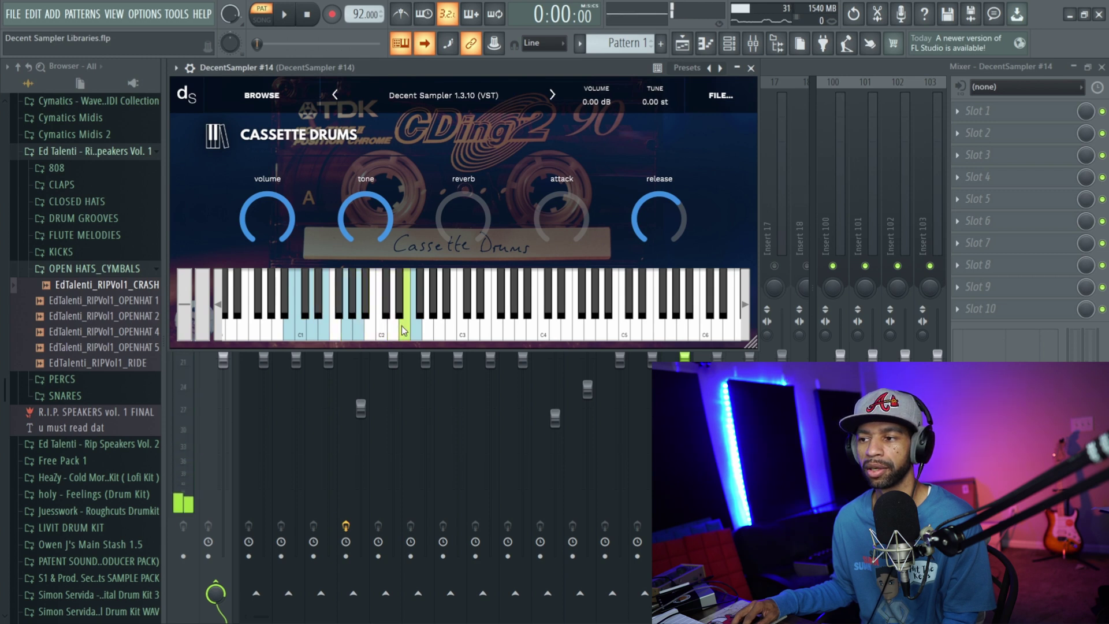
click(416, 326)
click(401, 310)
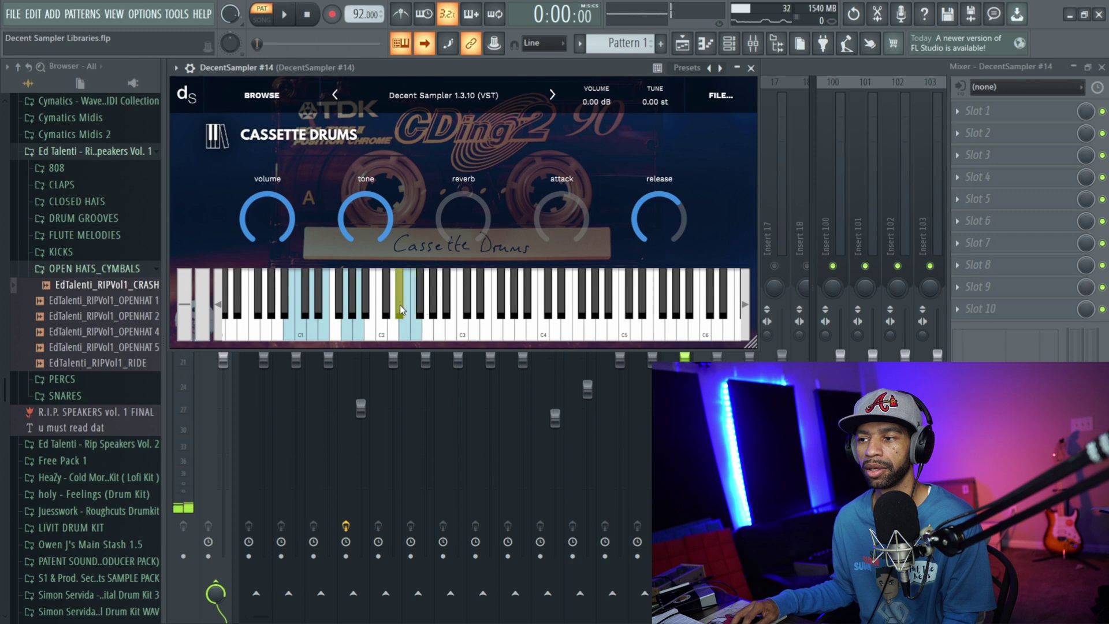
click(386, 309)
click(365, 312)
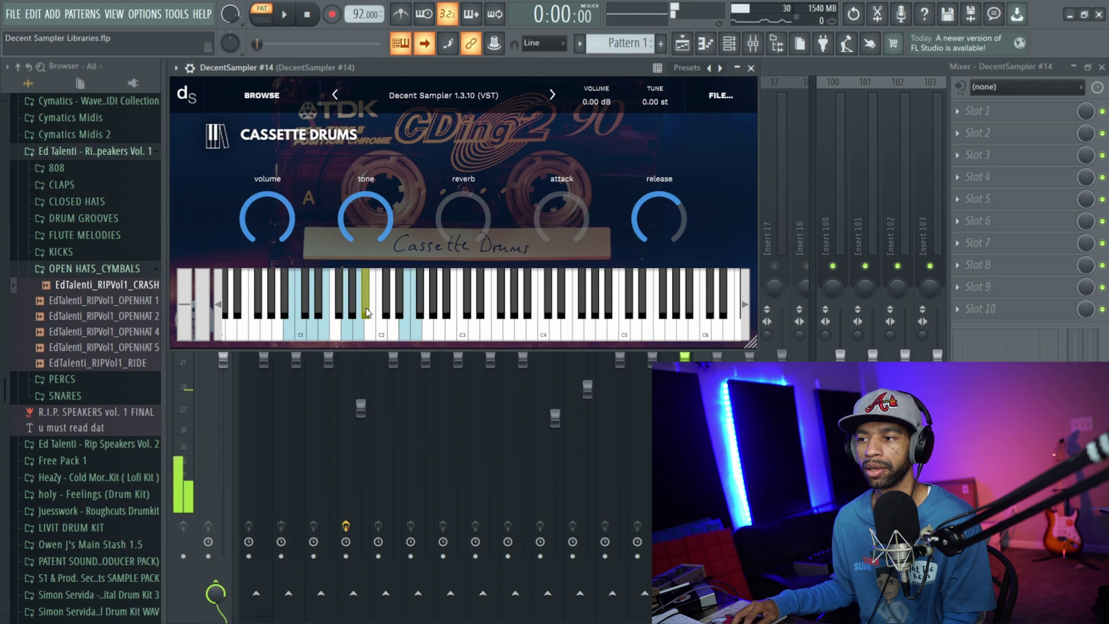
click(352, 306)
click(339, 303)
click(332, 295)
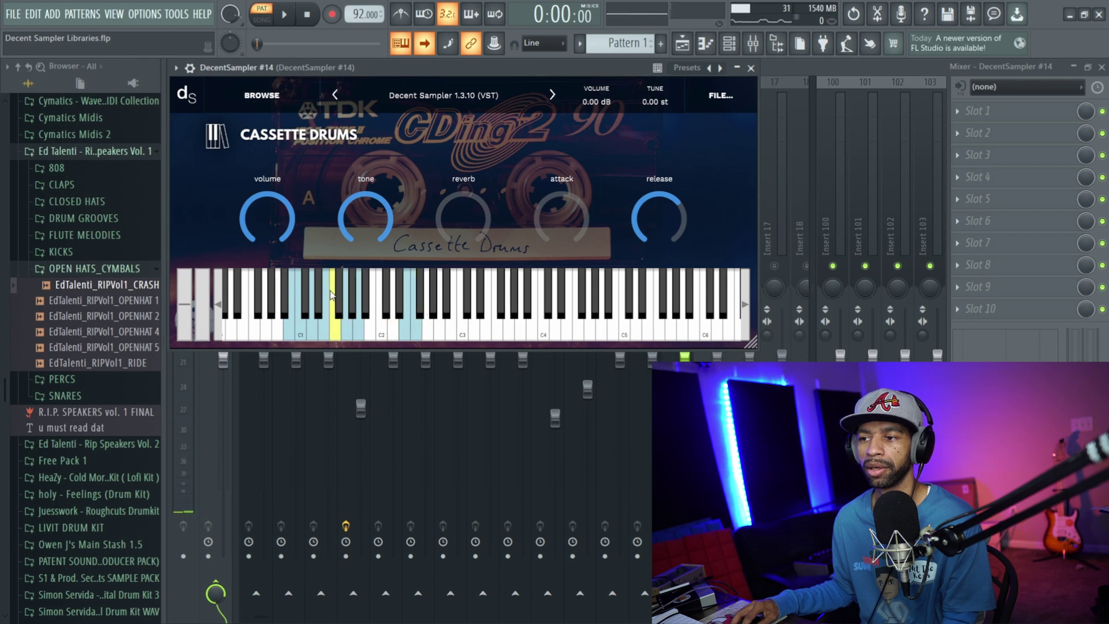